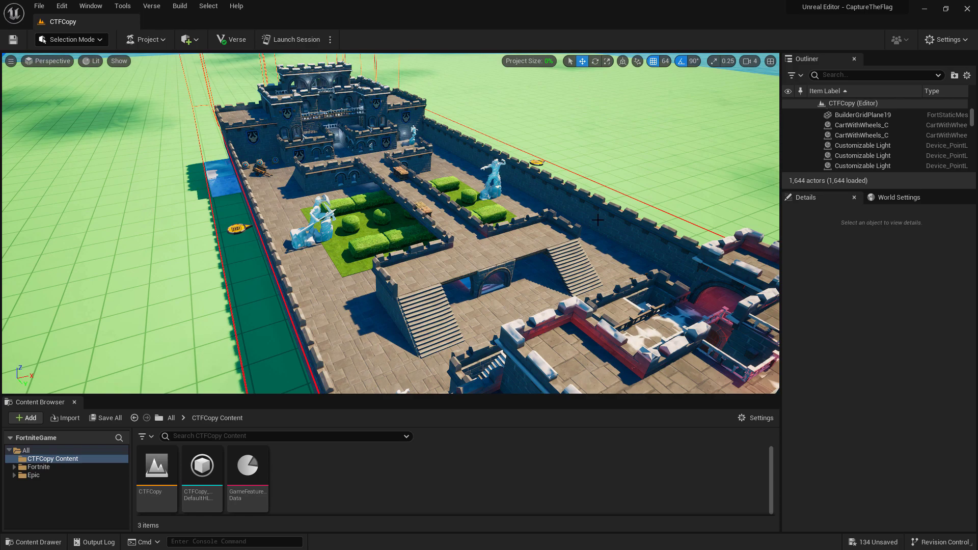
Step: Look over the castle level, search the level's actors for "island" and select the IslandSettings actor to show its game rules
mouse_move(579, 220)
right_mouse_down()
mouse_move(677, 240)
mouse_move(749, 229)
mouse_move(579, 220)
right_mouse_up()
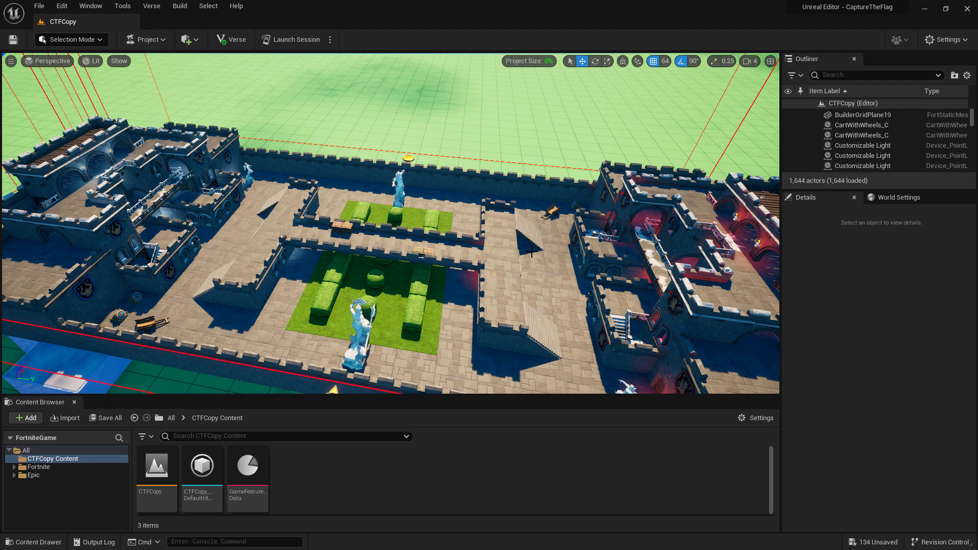
right_click_drag(542, 264, 542, 264)
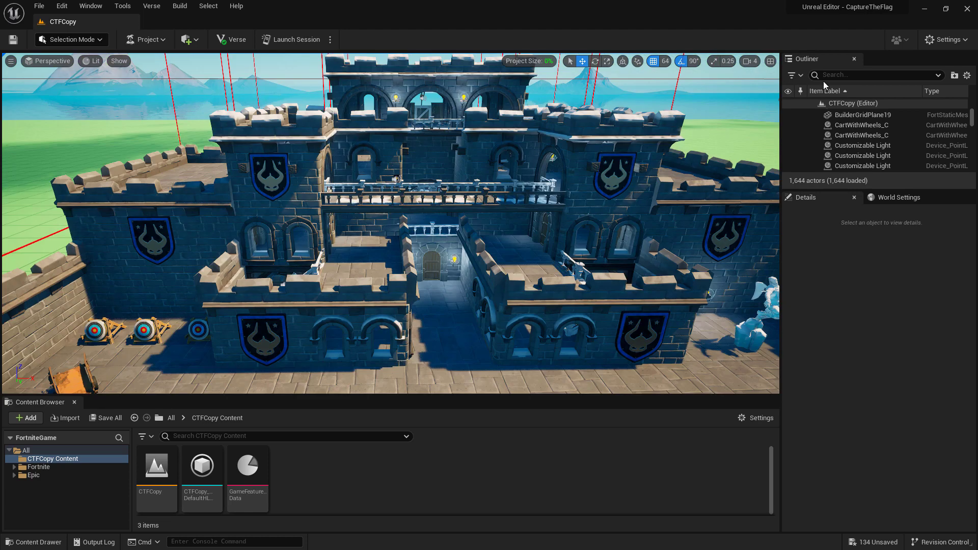
left_click(840, 73)
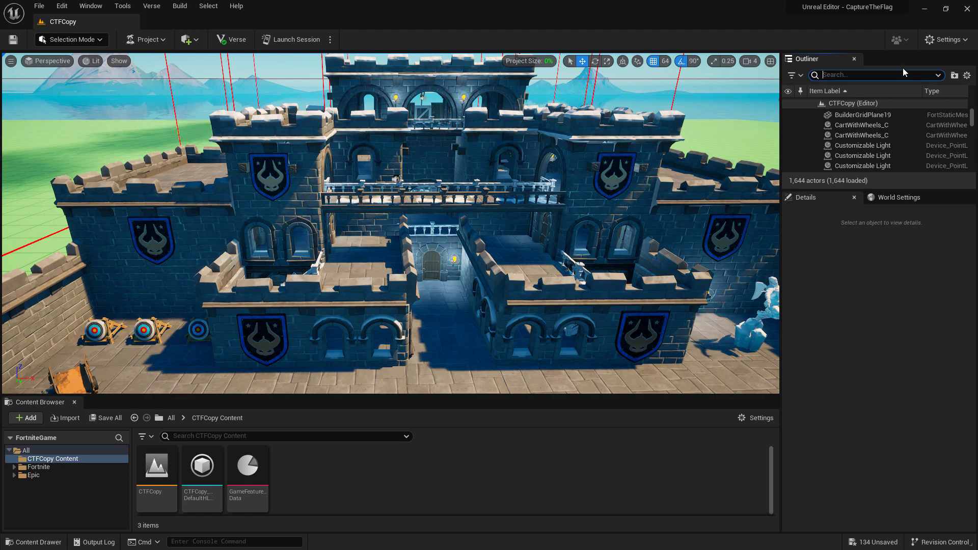
type("island")
key("Return")
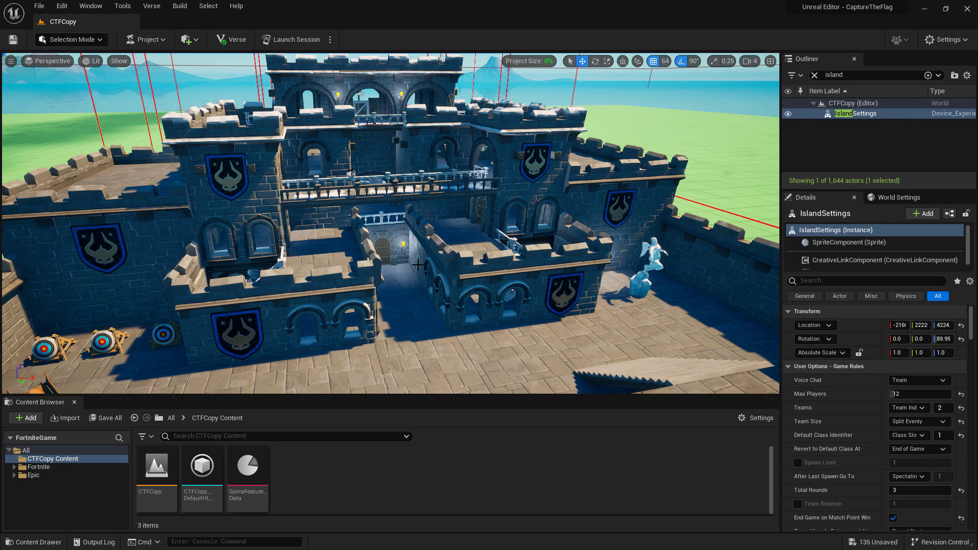
Step: Find the Class Designer among the Fortnite devices and place one on the wooden tower roof near the corner
right_click_drag(469, 290, 452, 303)
key("w")
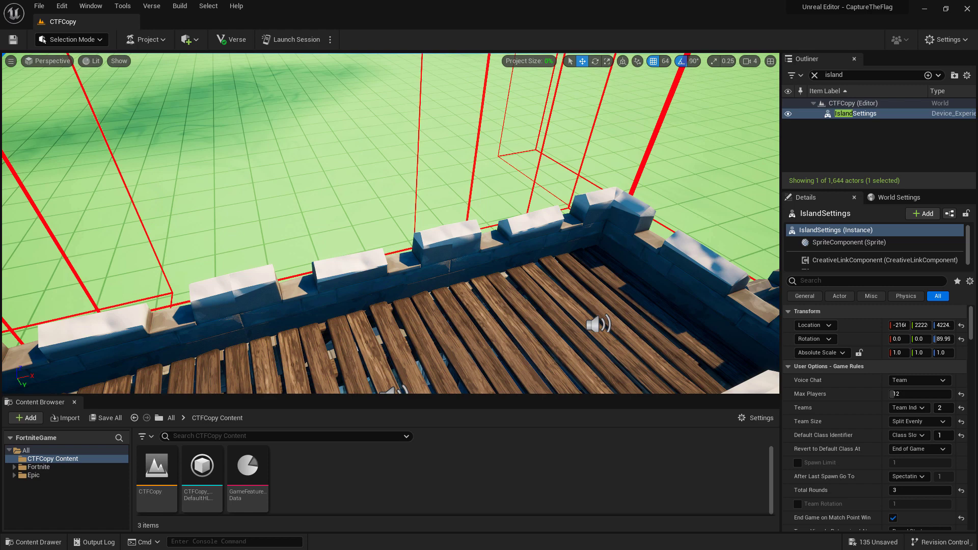
left_click(43, 470)
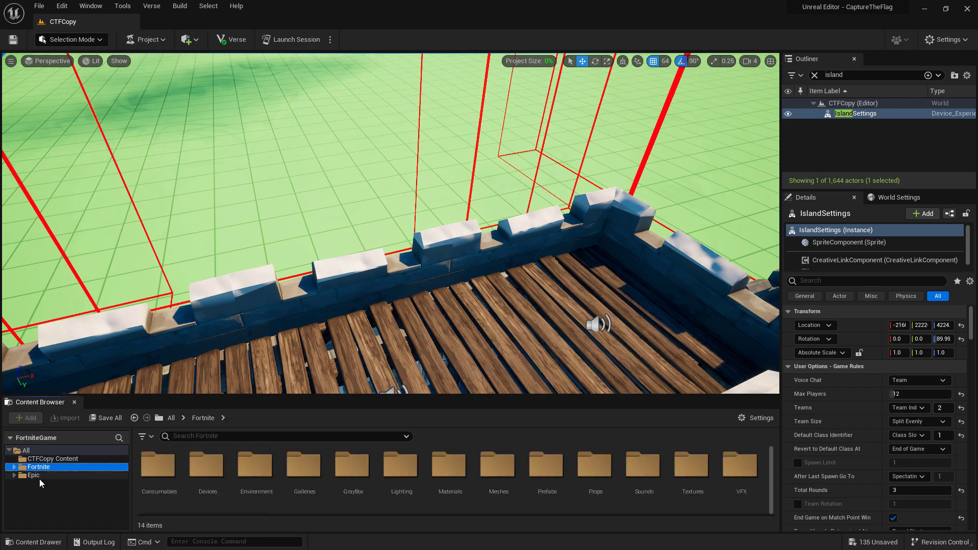
left_click(14, 466)
left_click(45, 482)
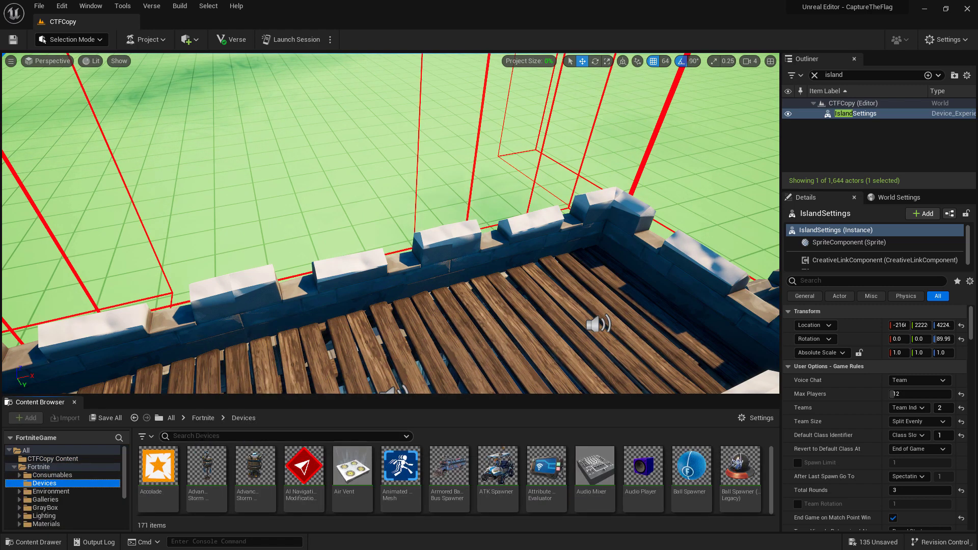
left_click(190, 436)
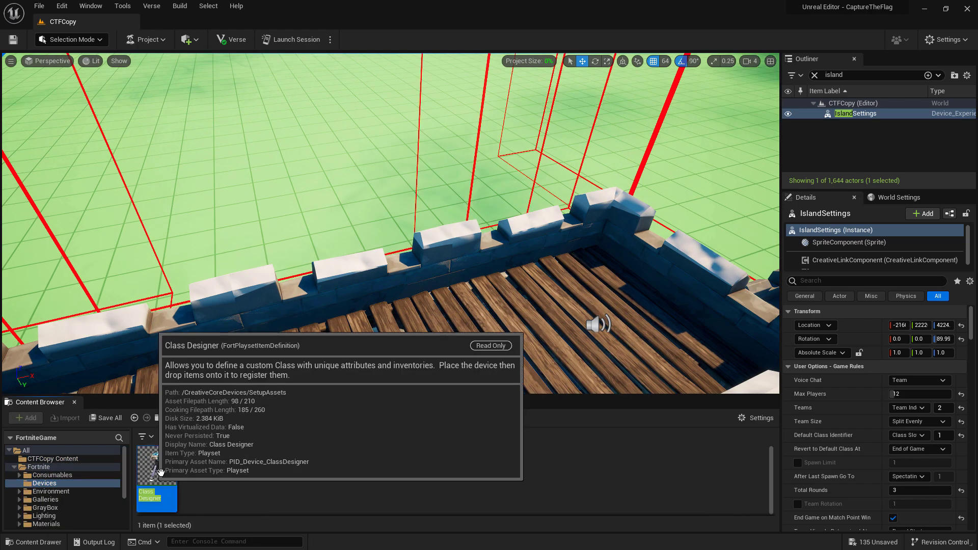
left_click_drag(157, 472, 579, 312)
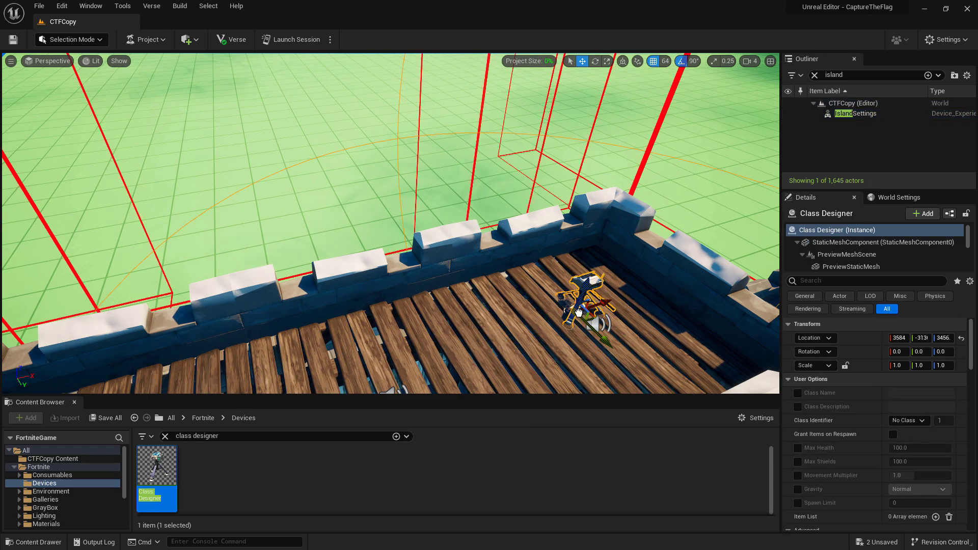
Step: Name the designer's class Default in Class Slot 1, then duplicate it alongside as Fighter in Class Slot 2 with Grant Items on Respawn enabled
key("f")
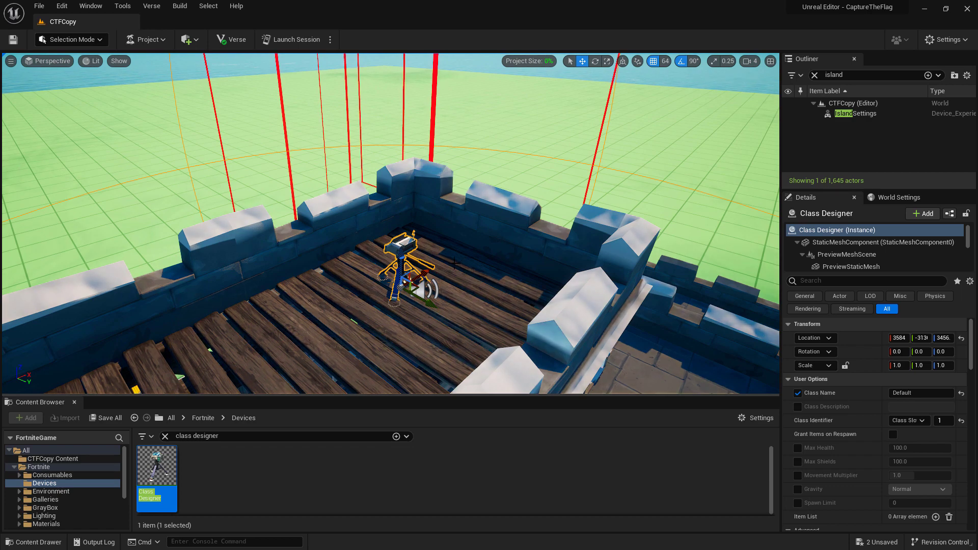
left_click_drag(425, 272, 346, 310, "alt")
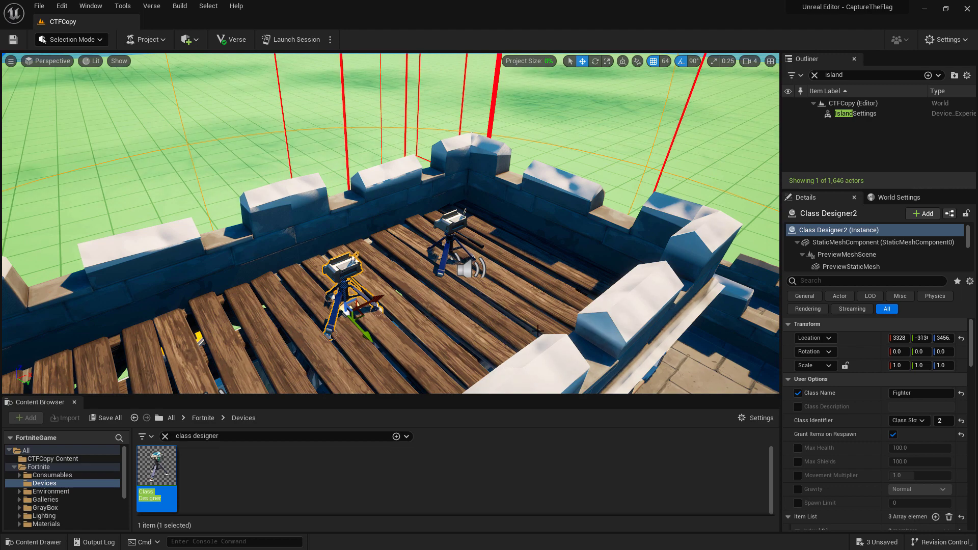
Step: Place a Team Settings & Inventory device beside the class designers, with name Team 1, color Aqua and Grant Items on Respawn enabled
left_click_drag(220, 436, 193, 436)
type("team")
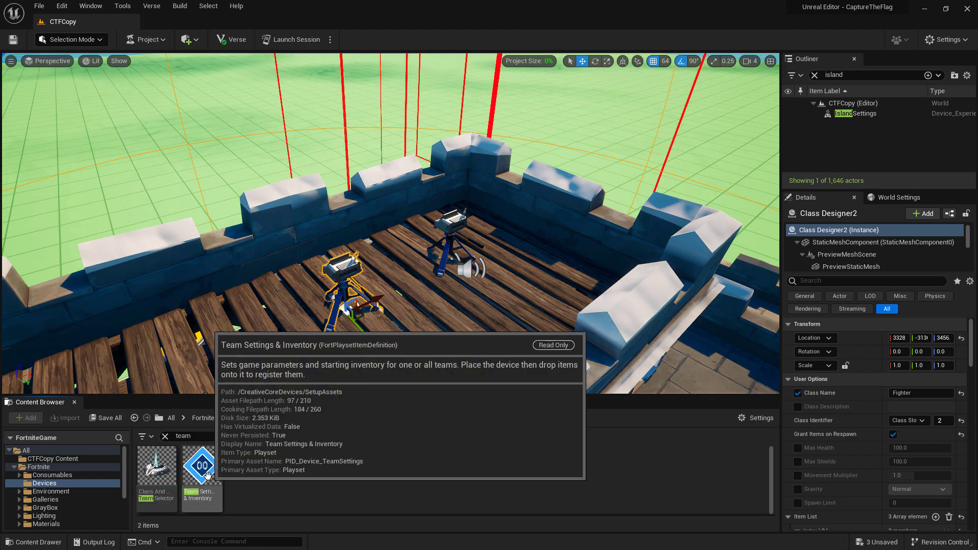
left_click_drag(205, 472, 199, 356)
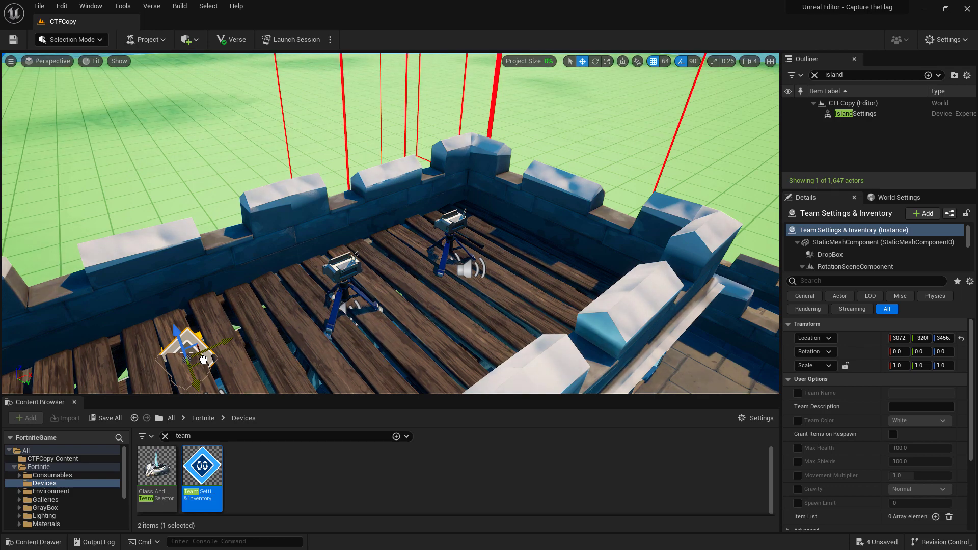
scroll(968, 397, "down", 2)
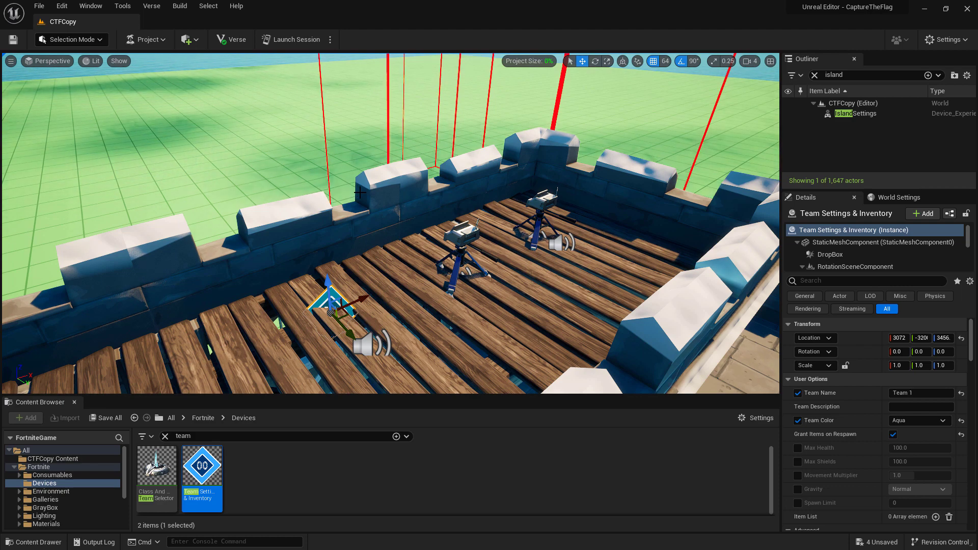
Step: Search the devices for "player spawn" and place a row of three Player Spawners in the torch-lit stone room
key("w")
mouse_move(359, 192)
right_mouse_down()
mouse_move(489, 225)
mouse_move(458, 168)
mouse_move(366, 184)
mouse_move(448, 183)
mouse_move(459, 219)
mouse_move(360, 192)
right_mouse_up()
key("w")
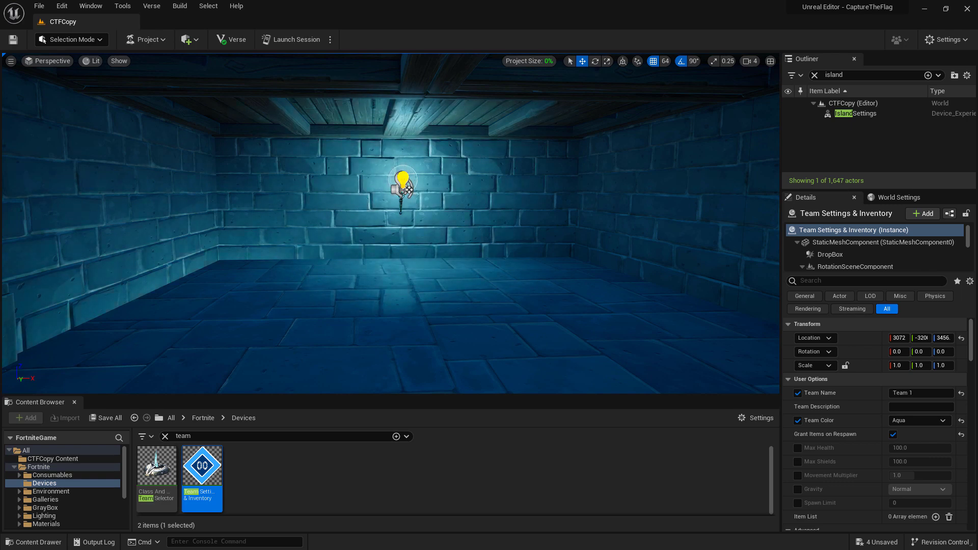
left_click(201, 435)
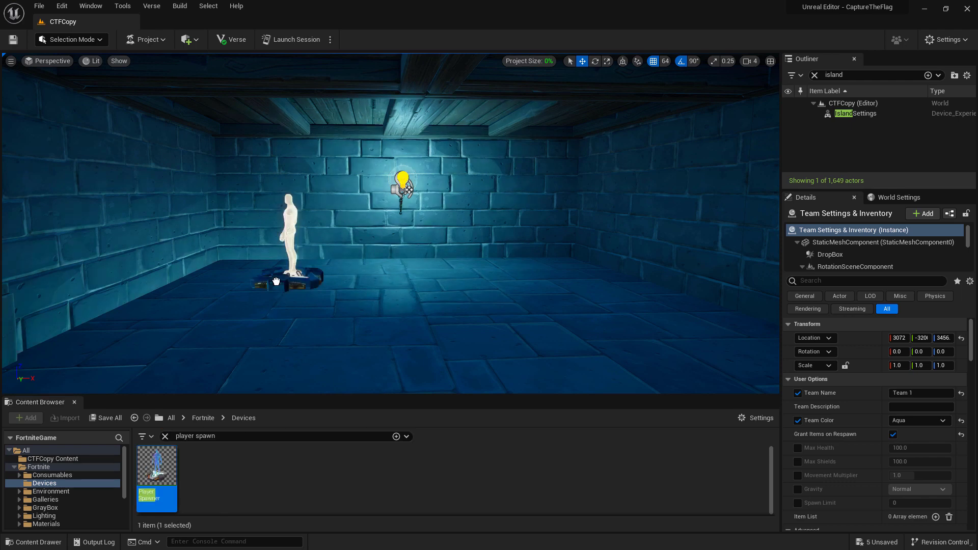
left_click_drag(286, 283, 541, 279)
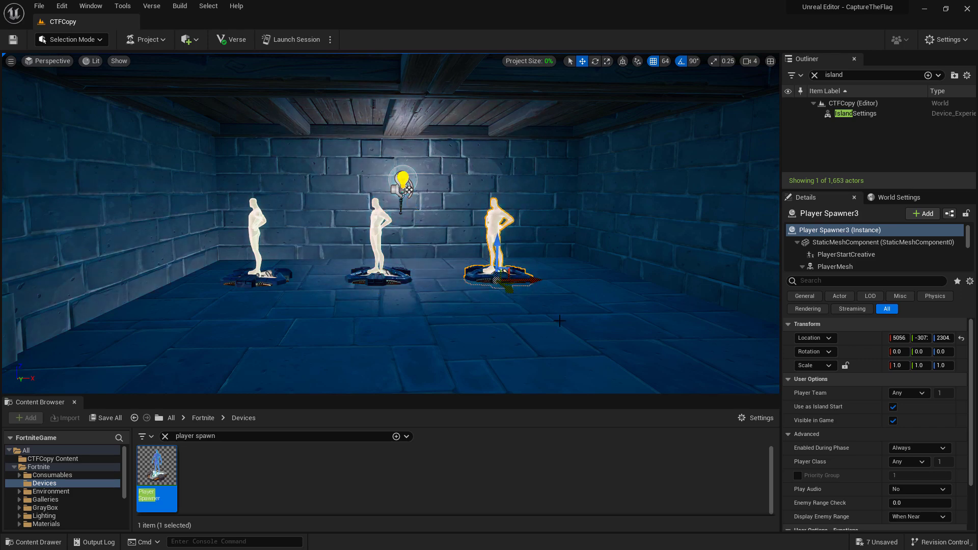
Step: Shift the middle and end Player Spawners along the row so the three are evenly spaced
left_click_drag(538, 281, 565, 280)
left_click(405, 277)
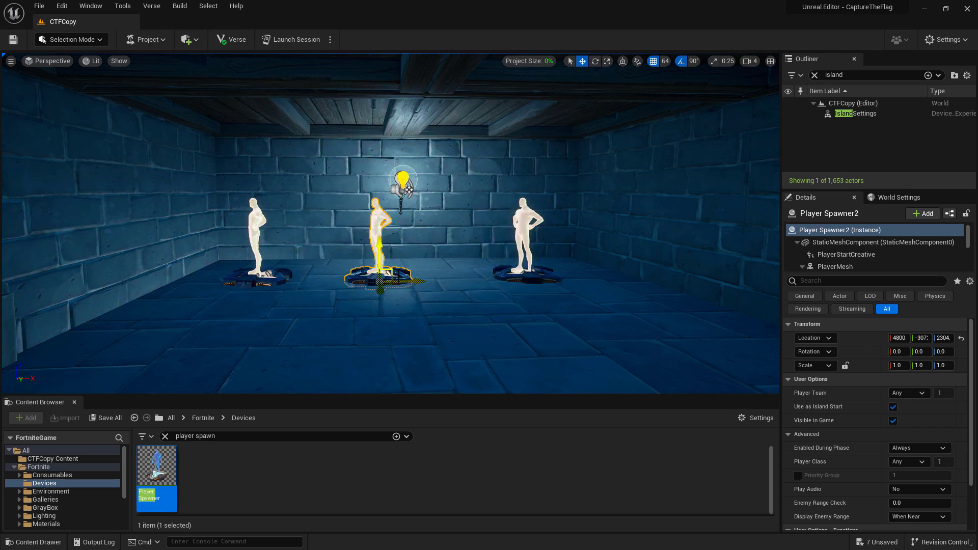
left_click_drag(414, 281, 437, 280)
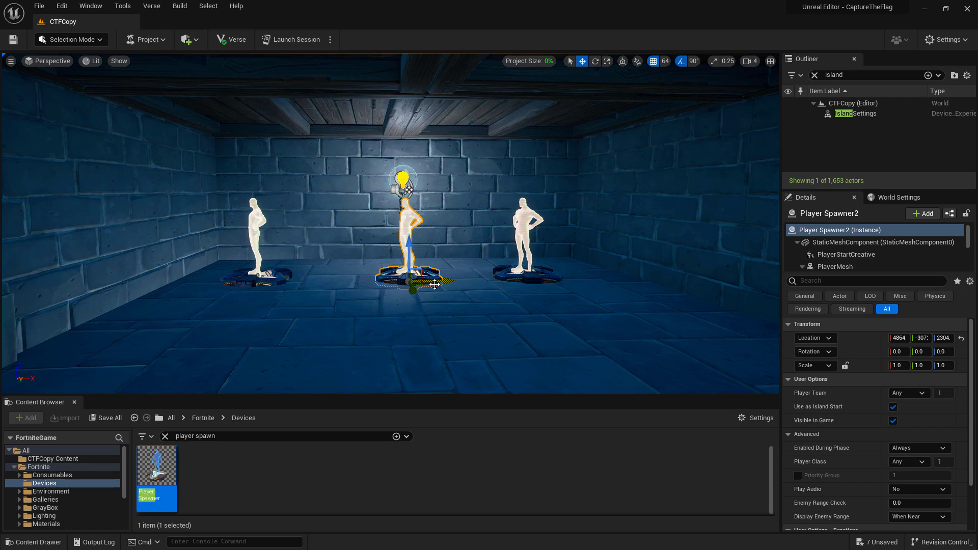
Step: Assign all three Player Spawners to Team Index 1 and turn off Visible in Game for them
left_click(257, 222, "ctrl")
left_click(523, 220, "ctrl")
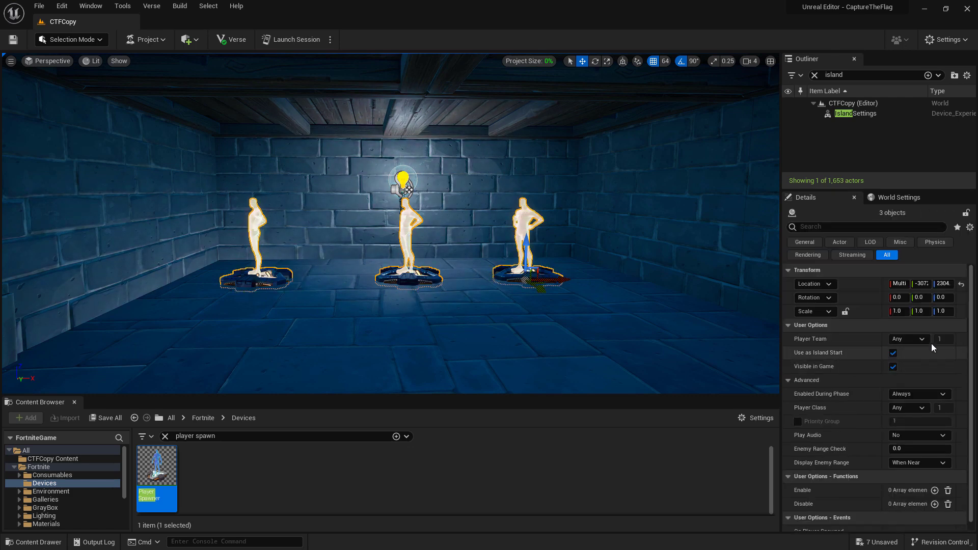
left_click(917, 339)
left_click(911, 349)
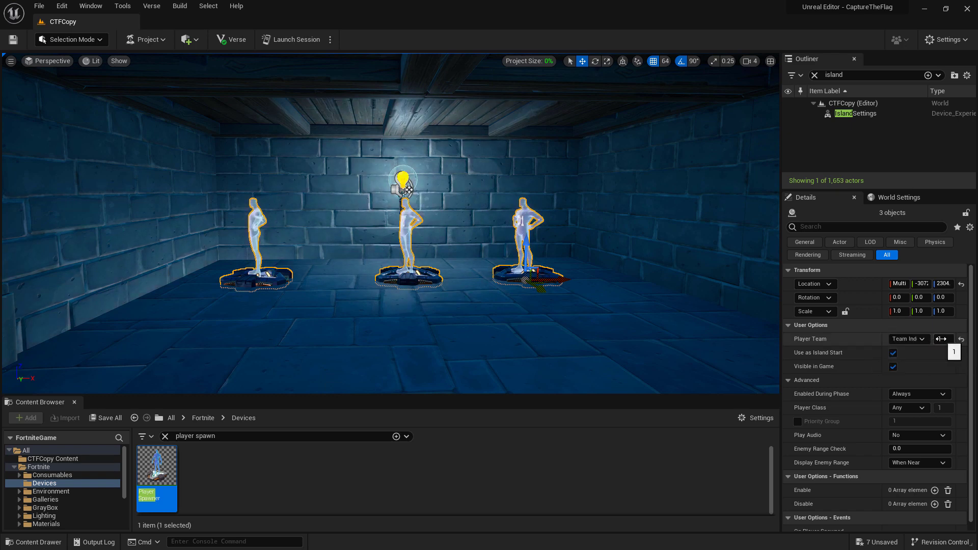
right_click_drag(653, 349, 657, 366)
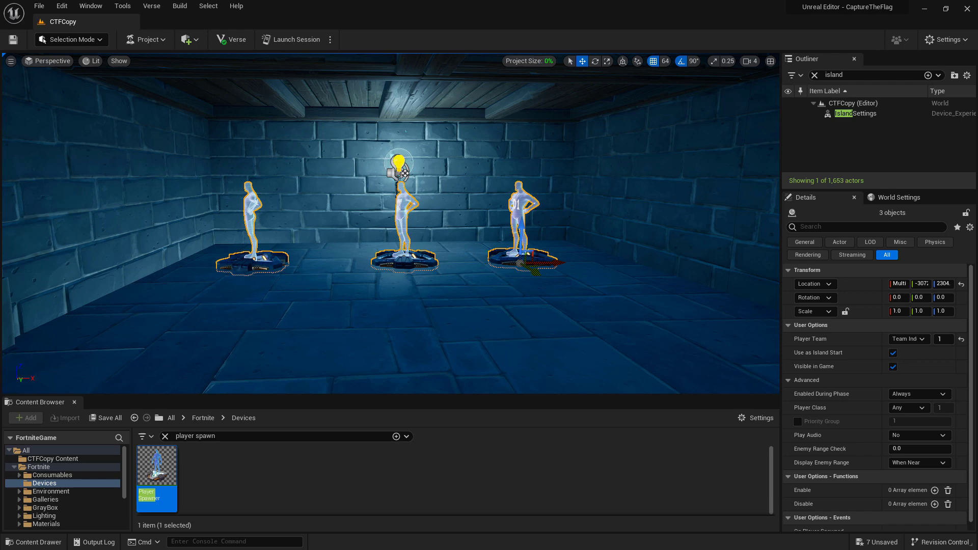
left_click(893, 366)
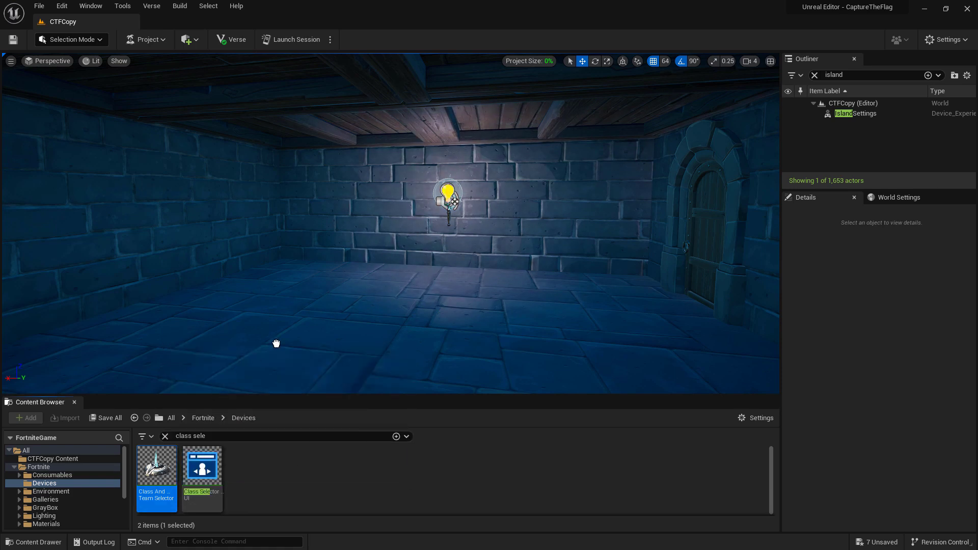
Step: Place a Class And Team Selector near the spawn room's far wall and set its Class to Switch to as Class Slot 2
left_click_drag(276, 344, 387, 276)
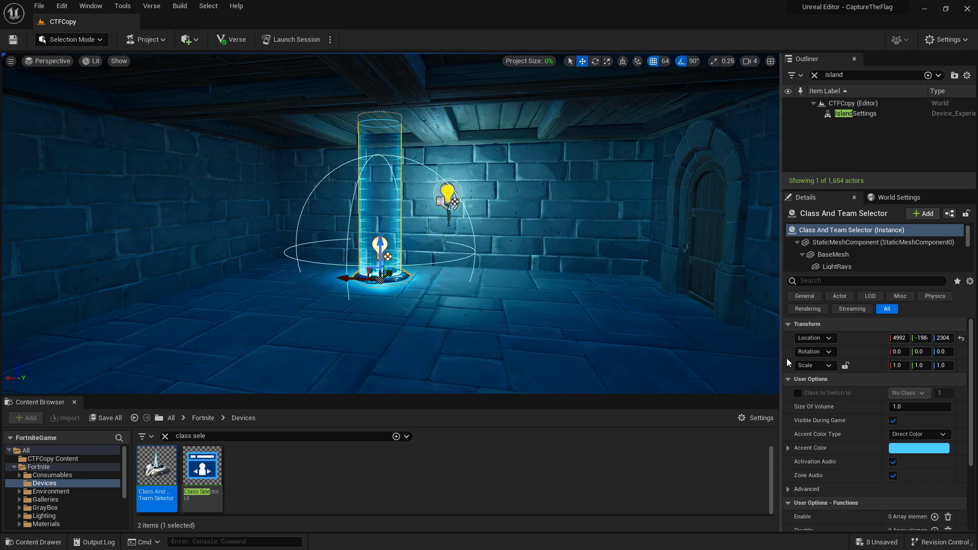
left_click(798, 392)
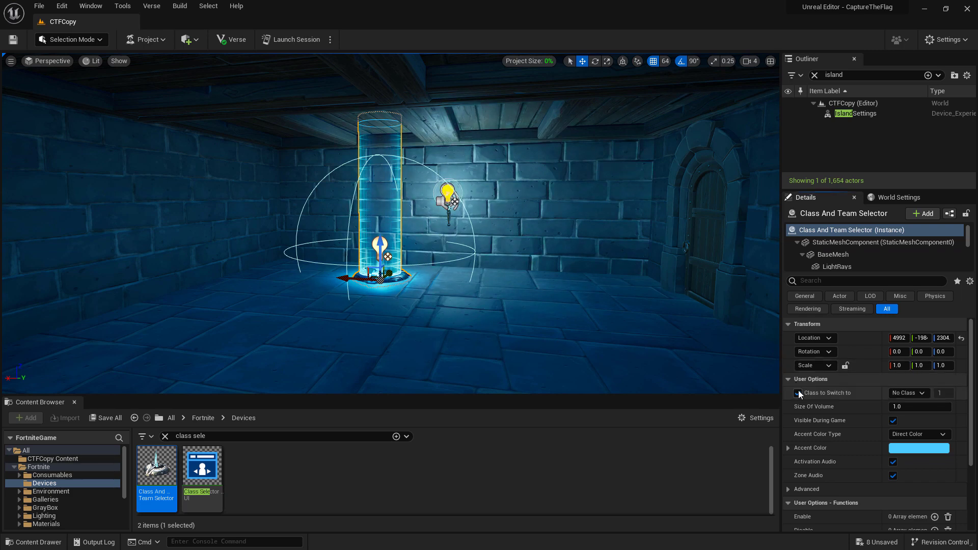
left_click(915, 396)
left_click(904, 412)
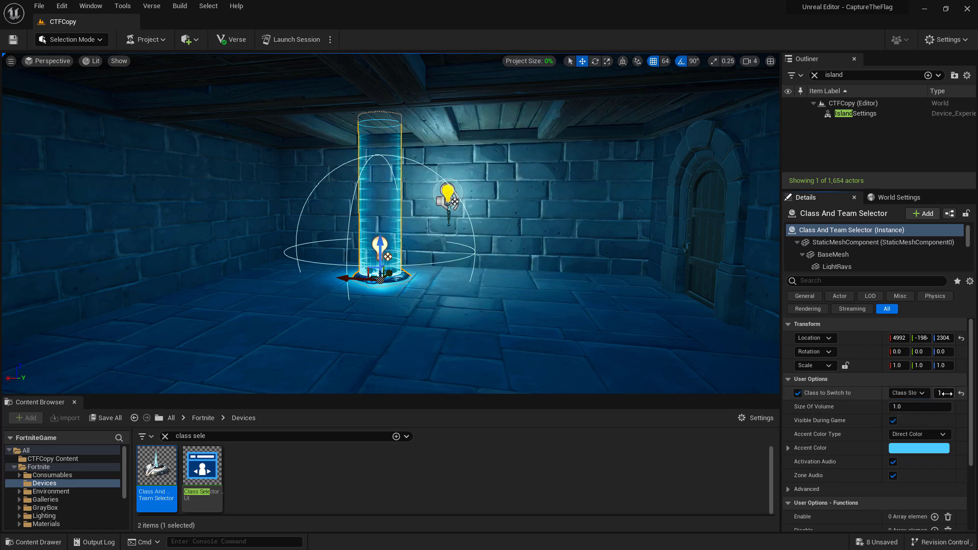
left_click(945, 393)
type("2")
key("Tab")
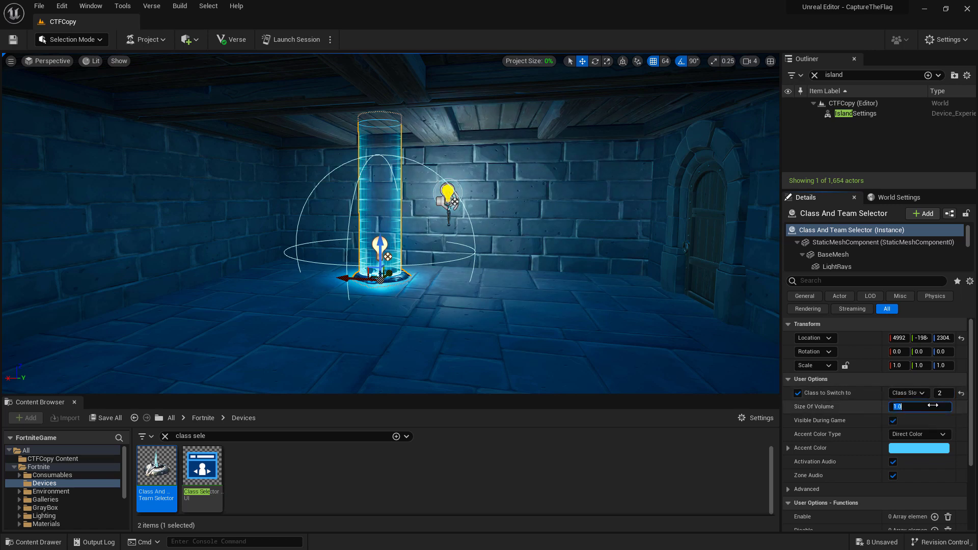
Step: Enable Clear Items on Switch in the class selector's advanced options
scroll(866, 438, "down", 3)
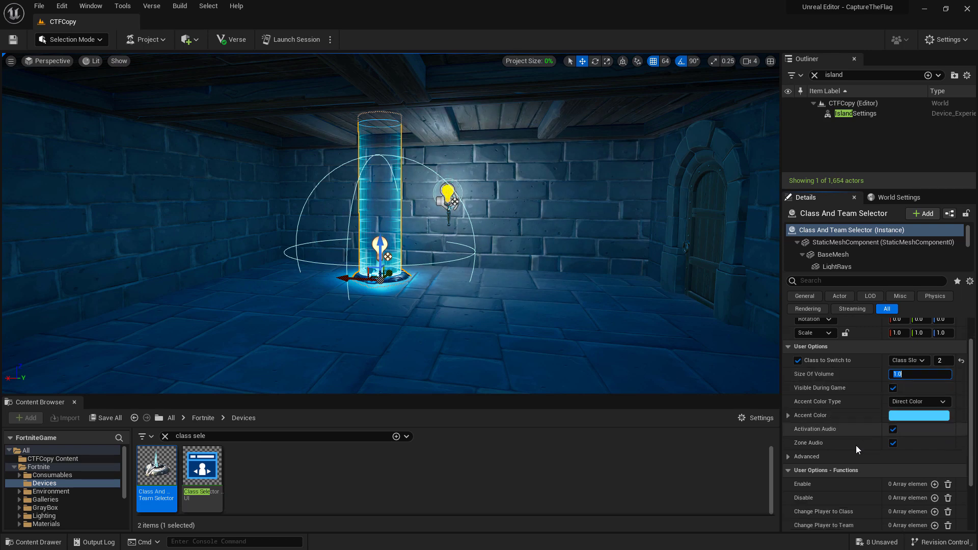
left_click(788, 423)
scroll(857, 435, "down", 4)
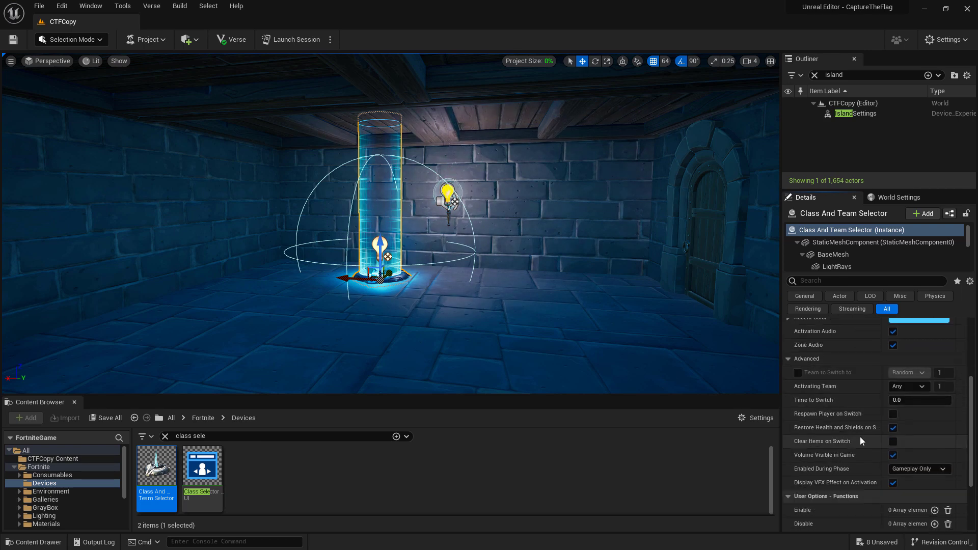
left_click(893, 425)
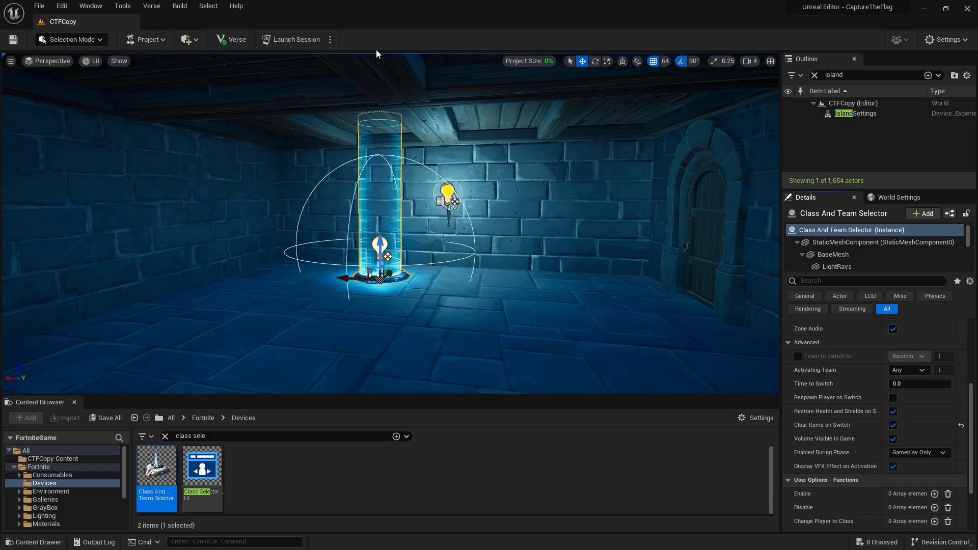
Step: Launch a session, start the game and walk the character through the class selector to test the class switch
left_click(293, 39)
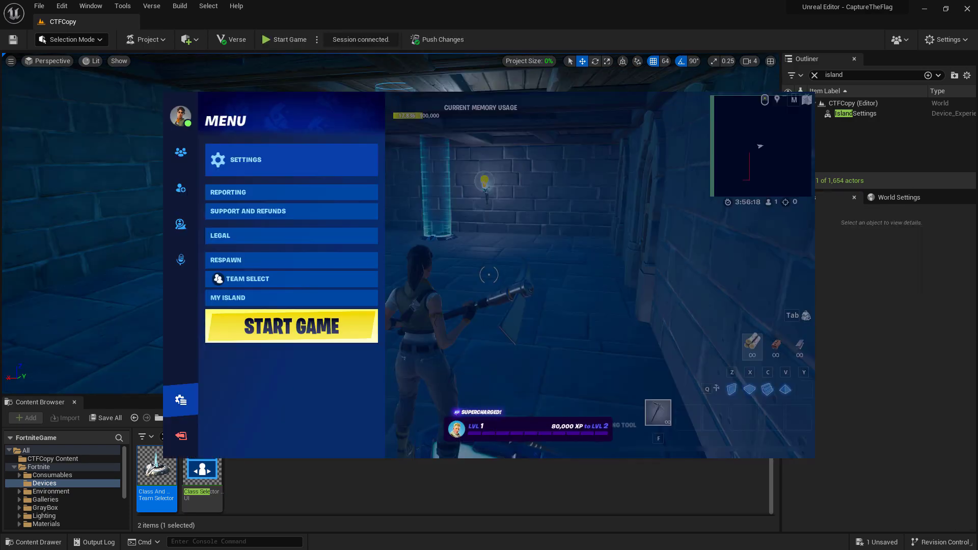
left_click(320, 329)
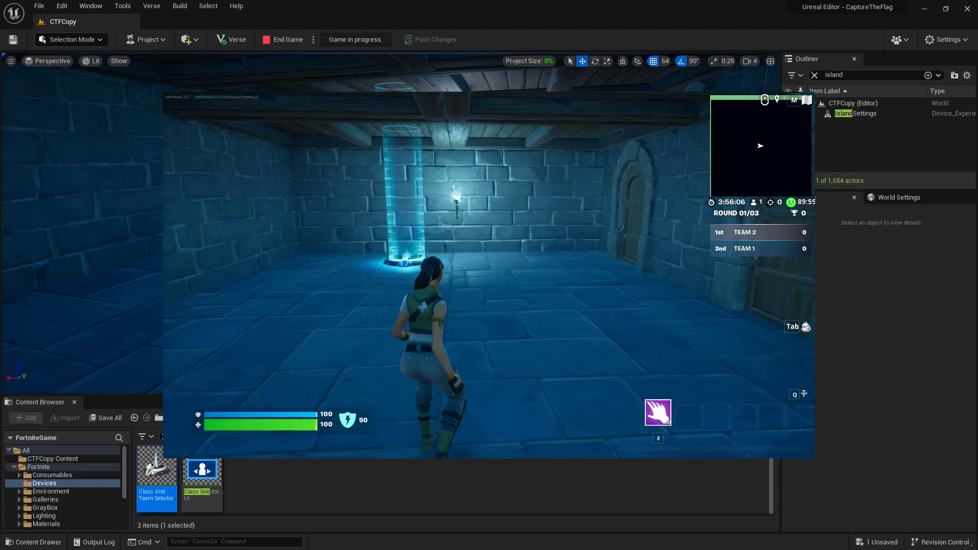
key("w")
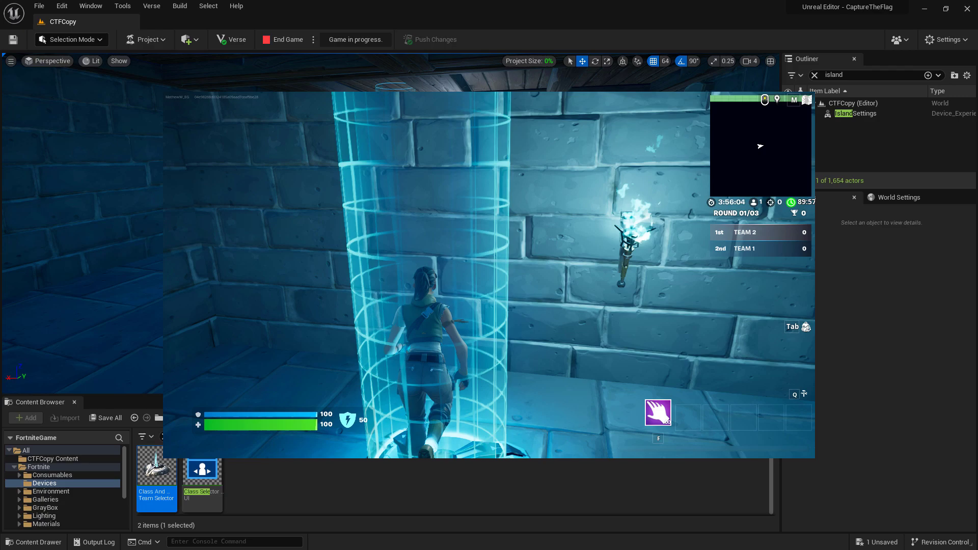
key("w")
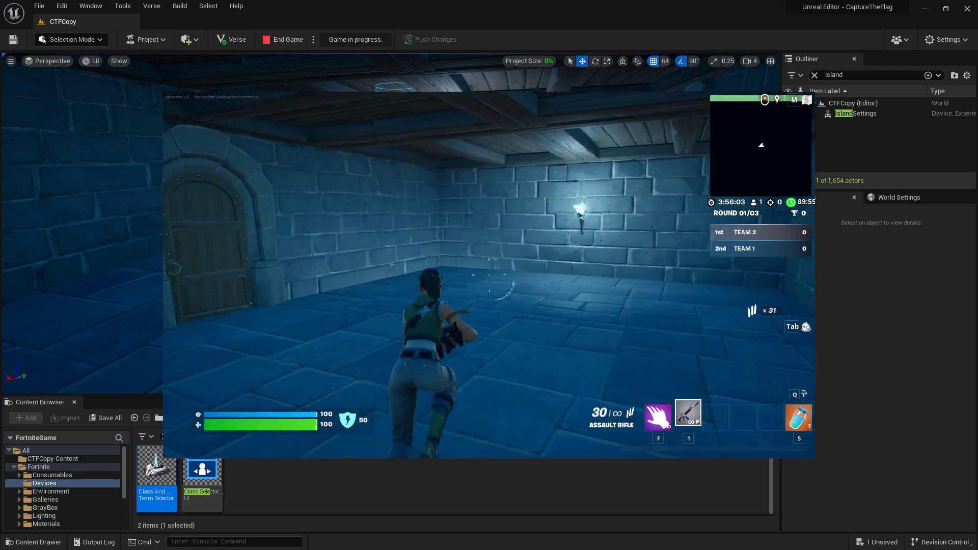
Step: Walk the character out of the spawn room and through the castle interior to continue the playtest
key("w")
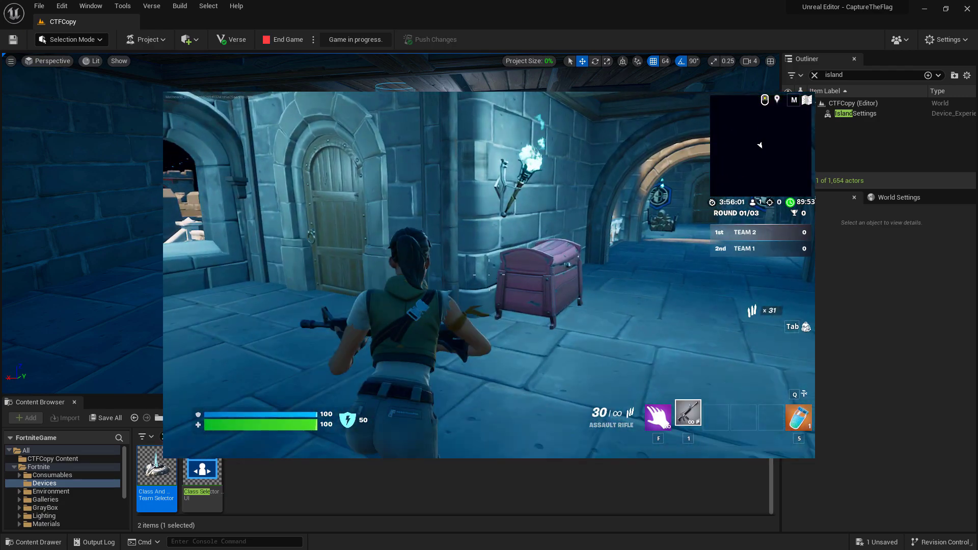
key("w")
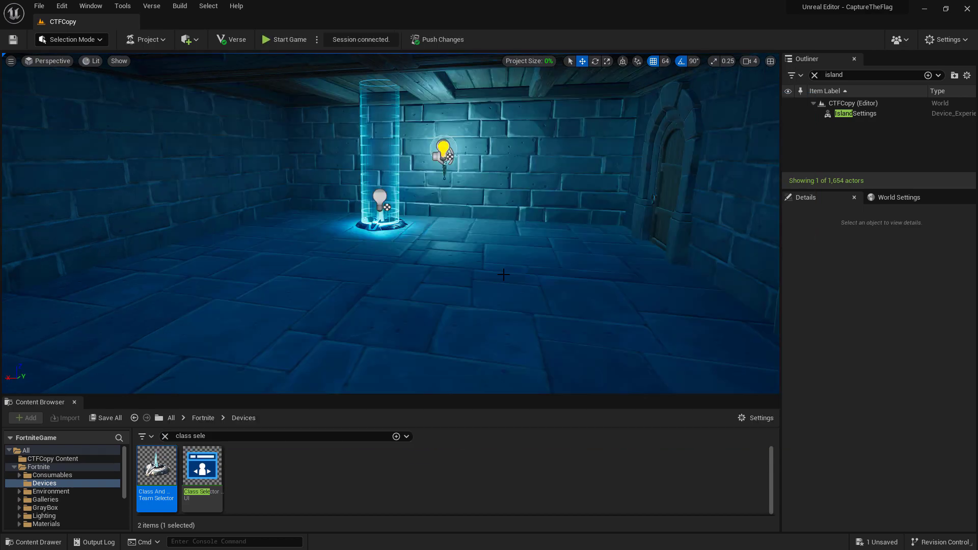
right_click_drag(390, 223, 626, 242)
key("w")
key("e")
key("w")
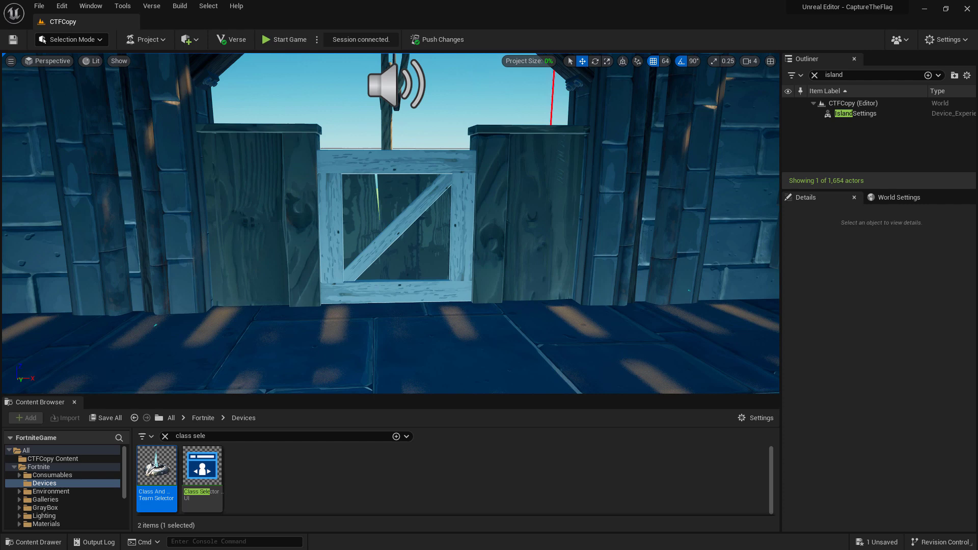
Step: Find the capture devices and place a Capture Area and a Capture Item Spawner together on the floor before the wooden gate
left_click(214, 435)
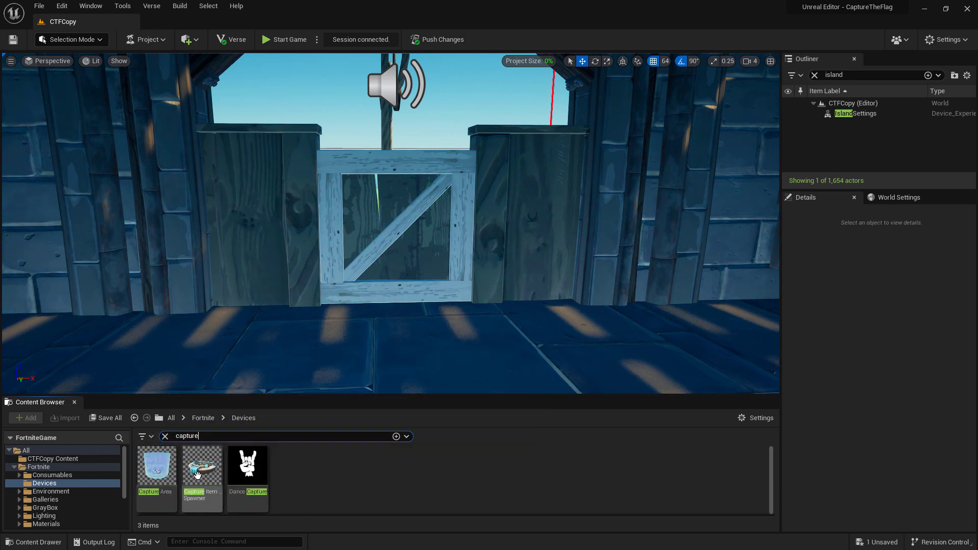
mouse_move(200, 473)
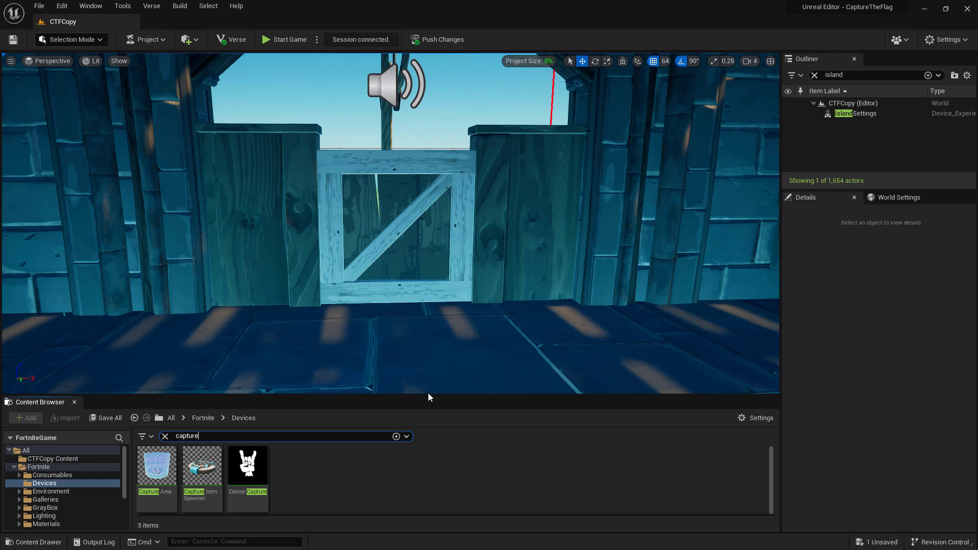
scroll(455, 333, "down", 10)
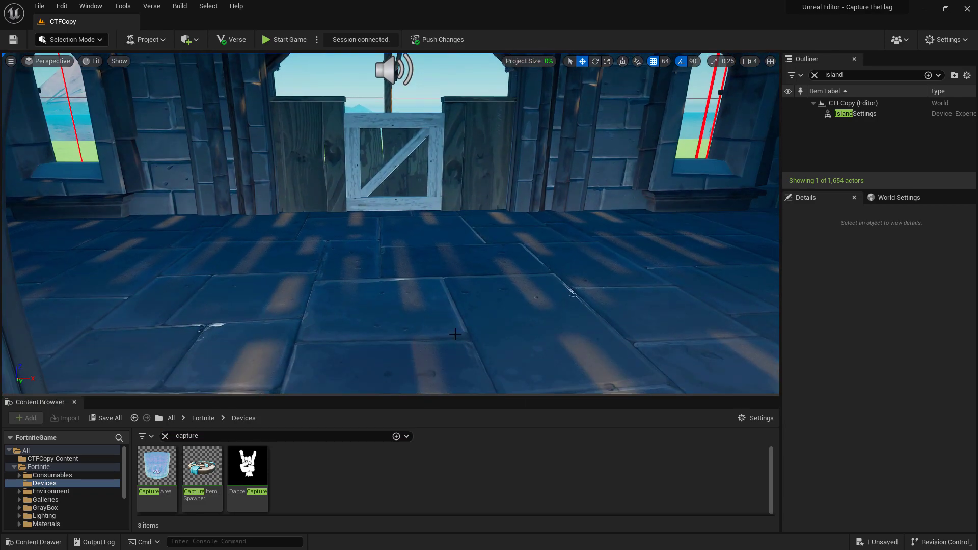
left_click_drag(155, 465, 408, 273)
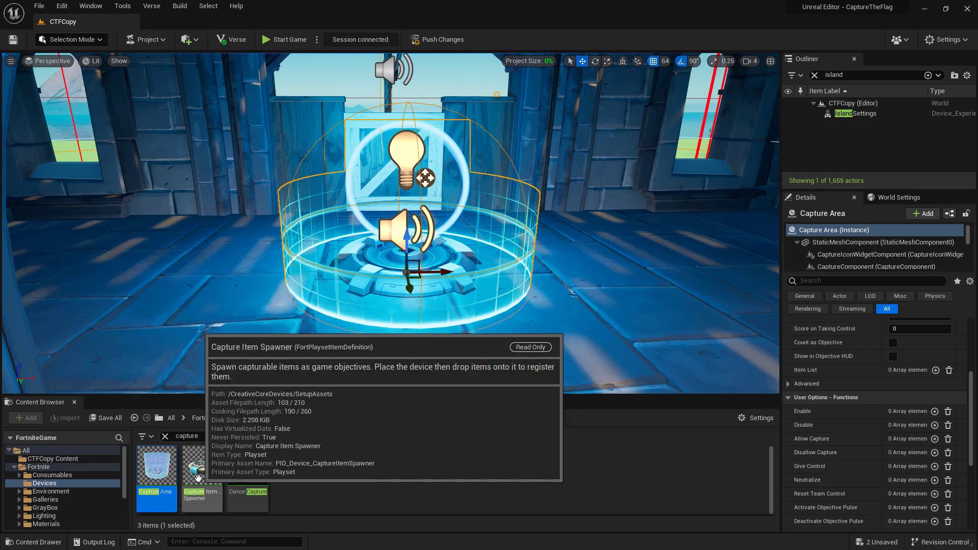
left_click_drag(197, 477, 402, 269)
Step: Rename the placed capture area as Capture Area Team 1
left_click(814, 74)
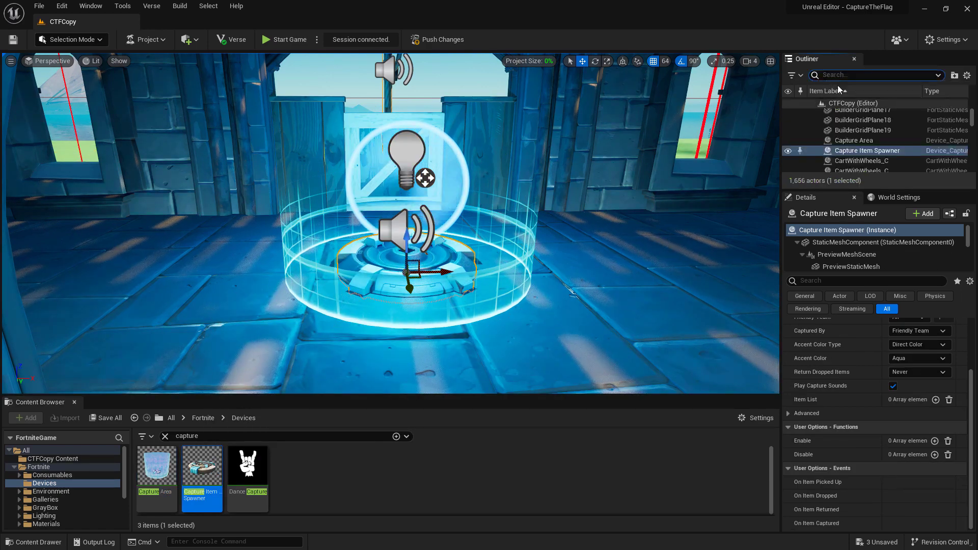
left_click(853, 142)
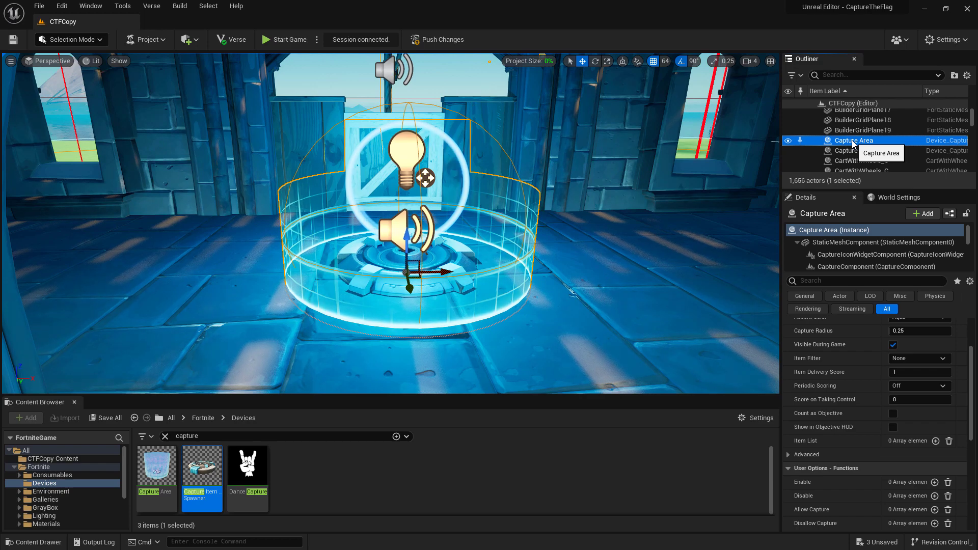
left_click(853, 142)
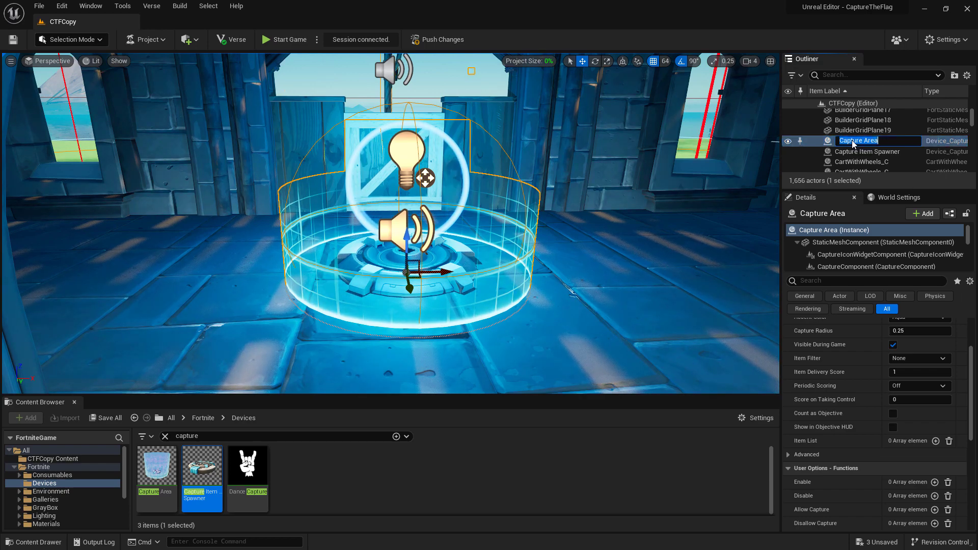
type("Team 1")
key("Return")
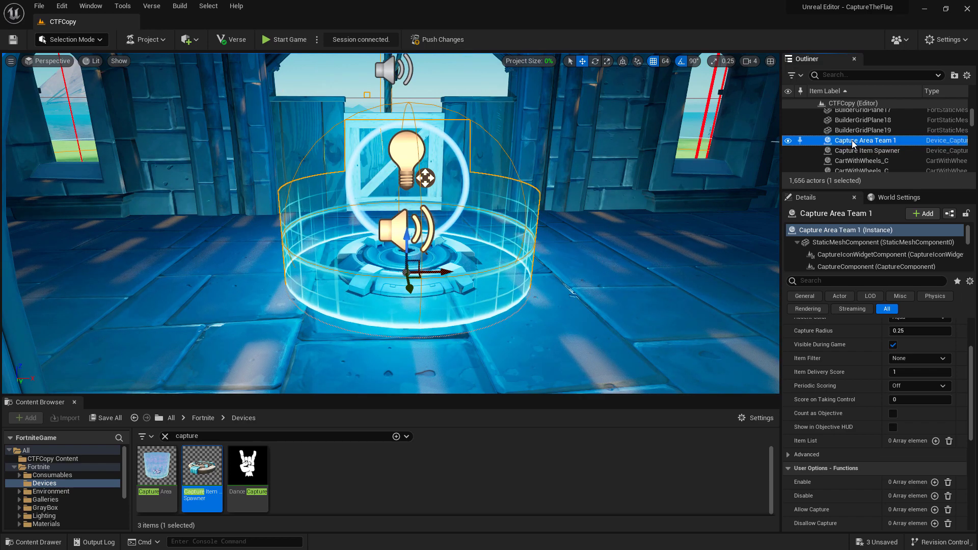
Step: Rename the placed item spawner as Capture Item Spawner Team 1
left_click(862, 151)
left_click(861, 152)
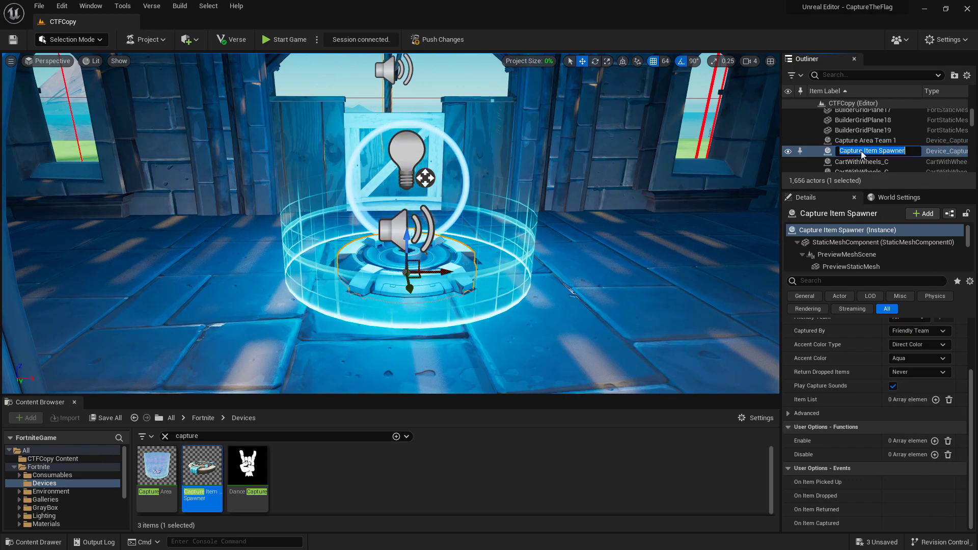
key("End")
type("Team 1")
key("Return")
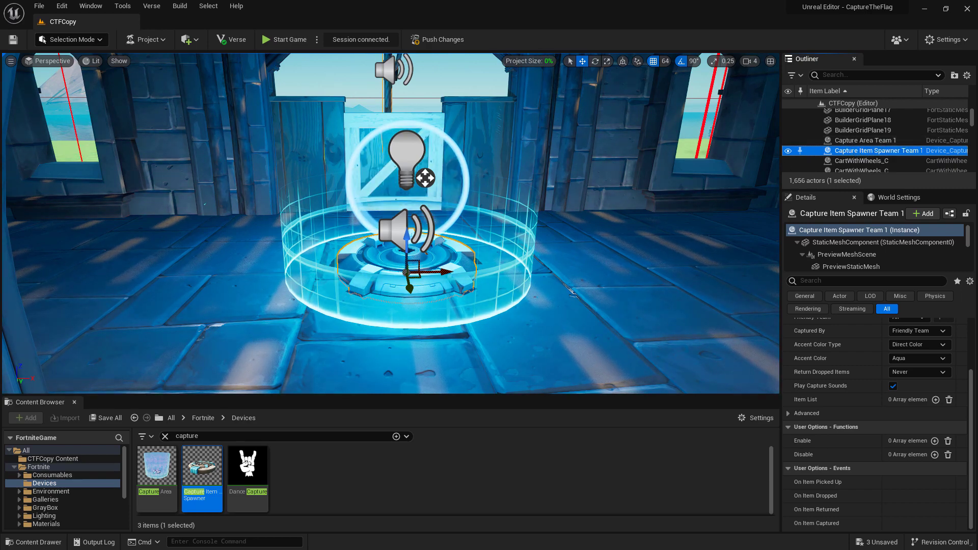
Step: Set the item spawner's Friendly Team to Team Index 1, Captured By to Hostile Teams and Return Dropped Items to 10 Seconds
scroll(897, 356, "up", 3)
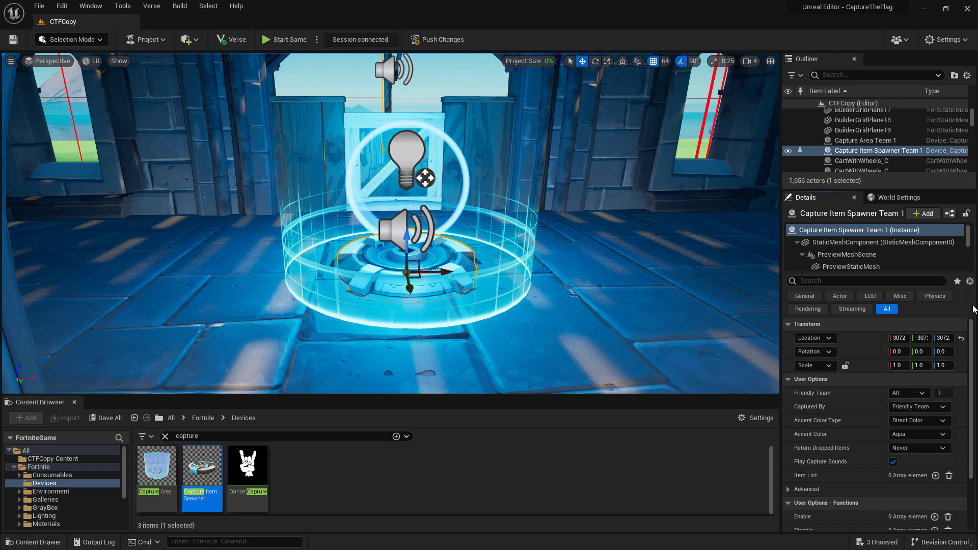
left_click(920, 393)
left_click(902, 413)
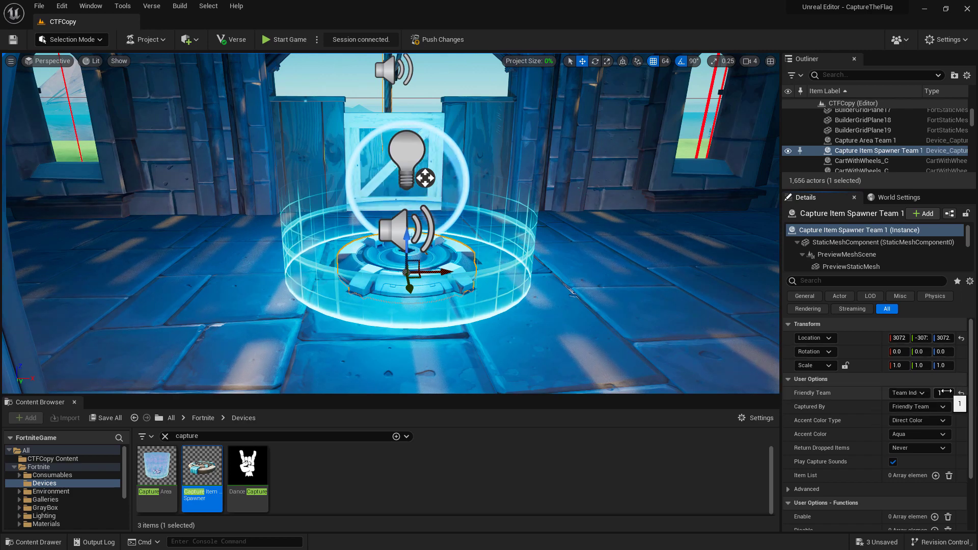
left_click(916, 407)
left_click(913, 420)
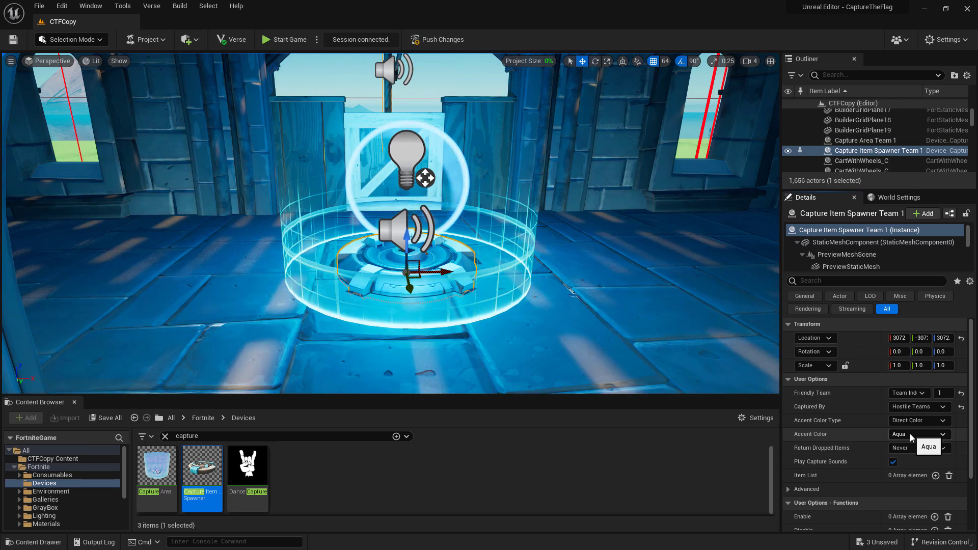
left_click(917, 448)
left_click(897, 462)
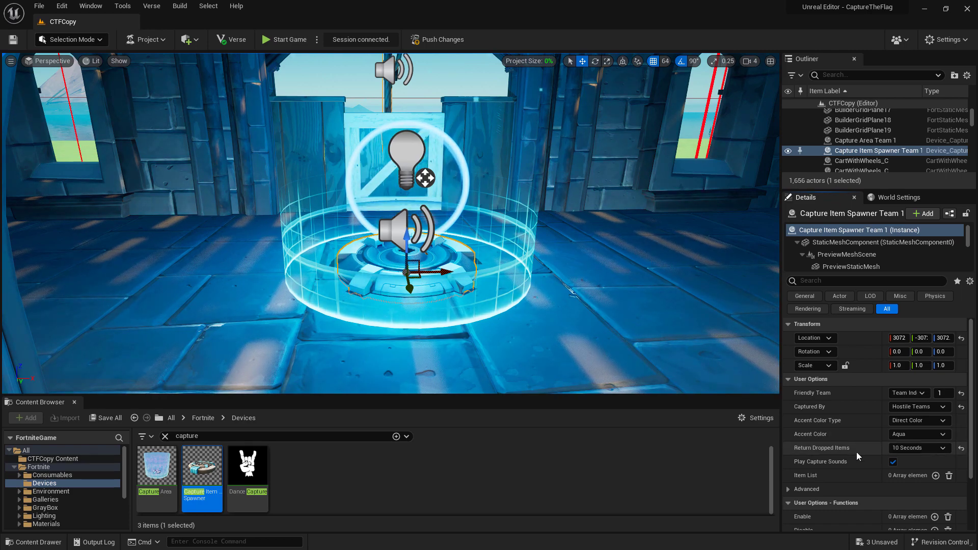
Step: Add an element to the item spawner's Item List and set its Item Definition to Flag
left_click(936, 475)
left_click(788, 475)
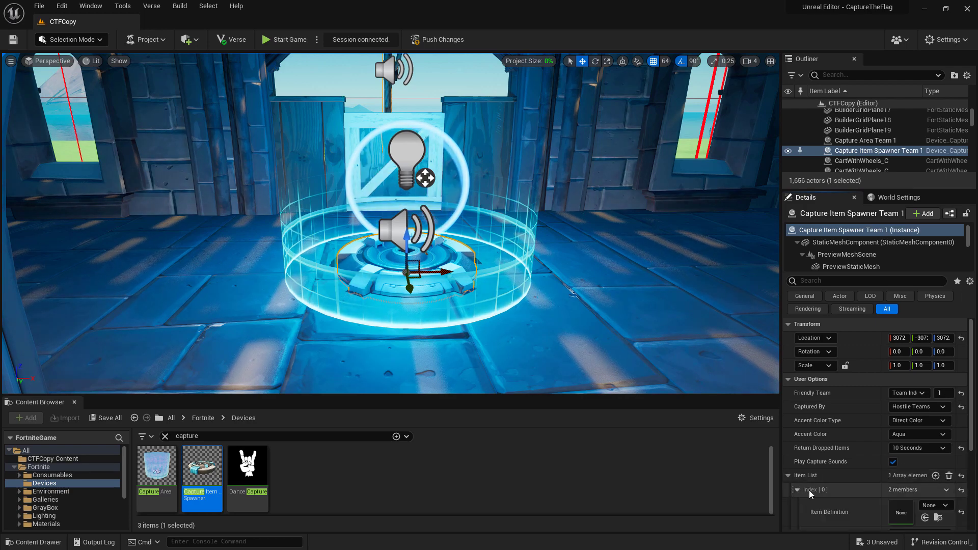
left_click(936, 506)
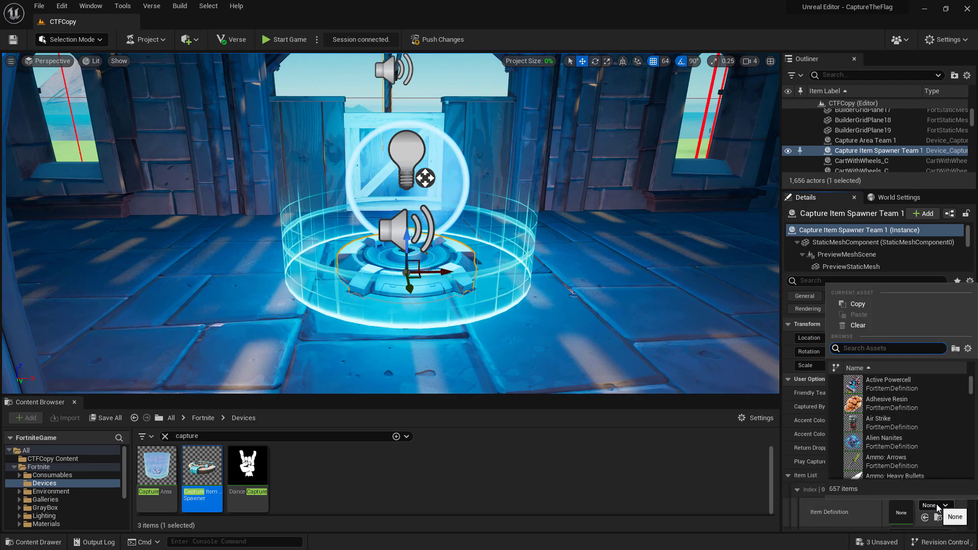
type("flag")
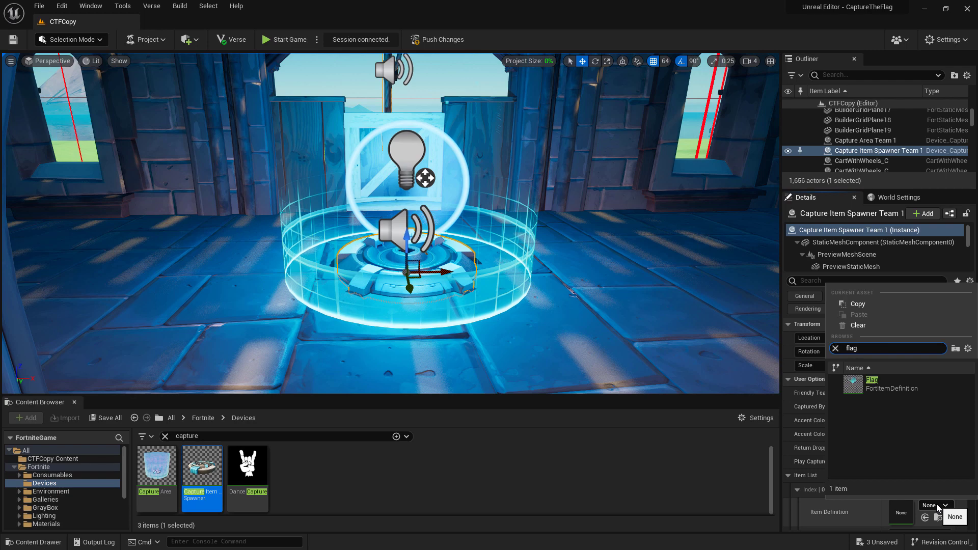
left_click(872, 386)
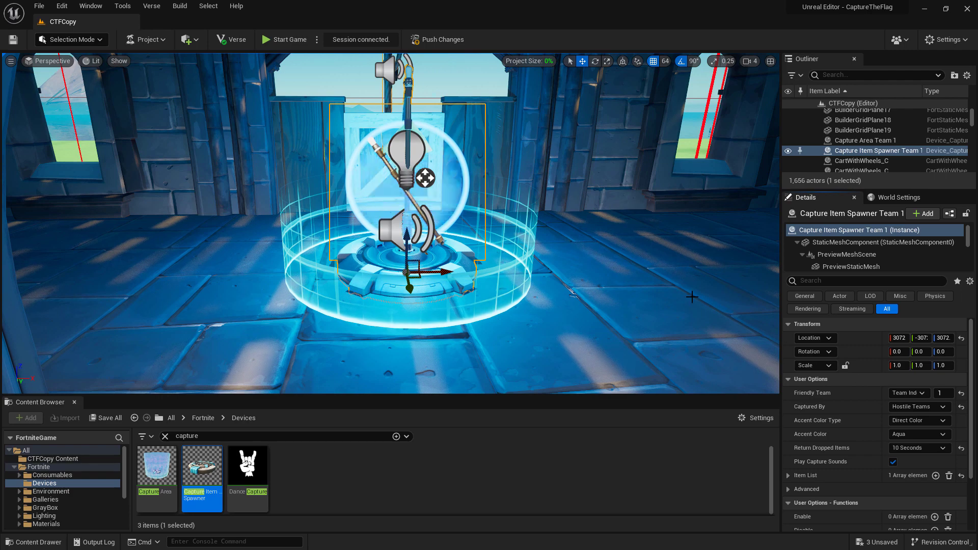
Step: Check the flag on its spawner, then save and push the device changes to the edit session
right_click_drag(691, 296, 407, 240)
key("w")
key("d")
key("s")
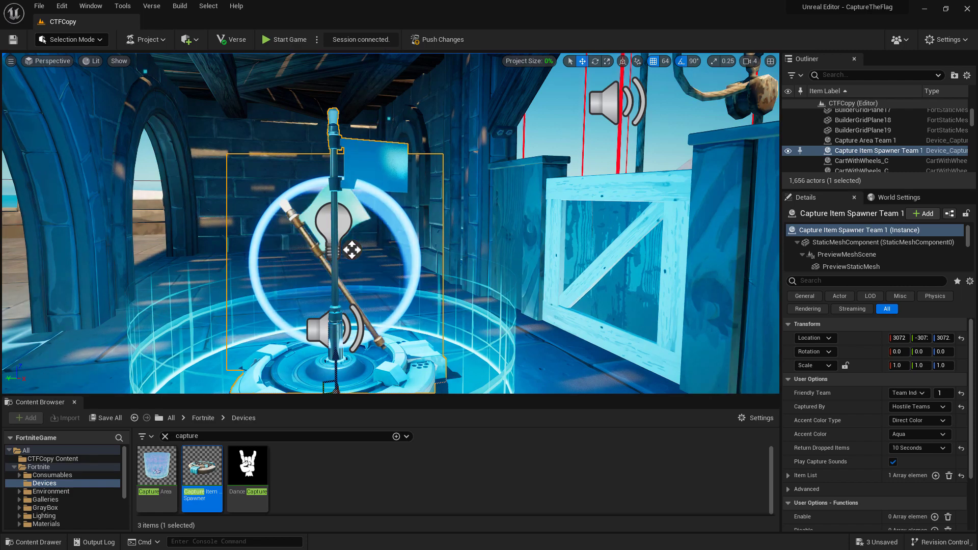
right_click_drag(352, 250, 331, 307)
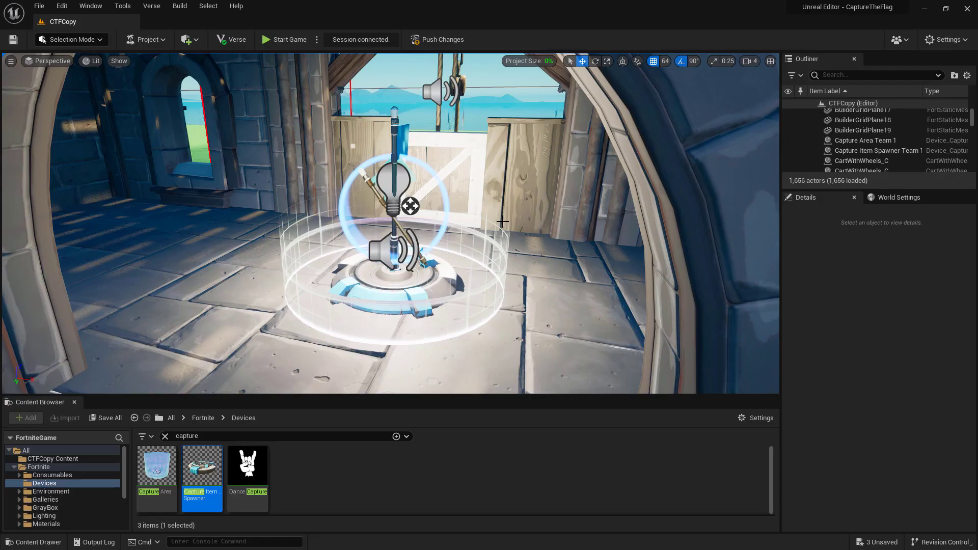
left_click(422, 41)
left_click(573, 396)
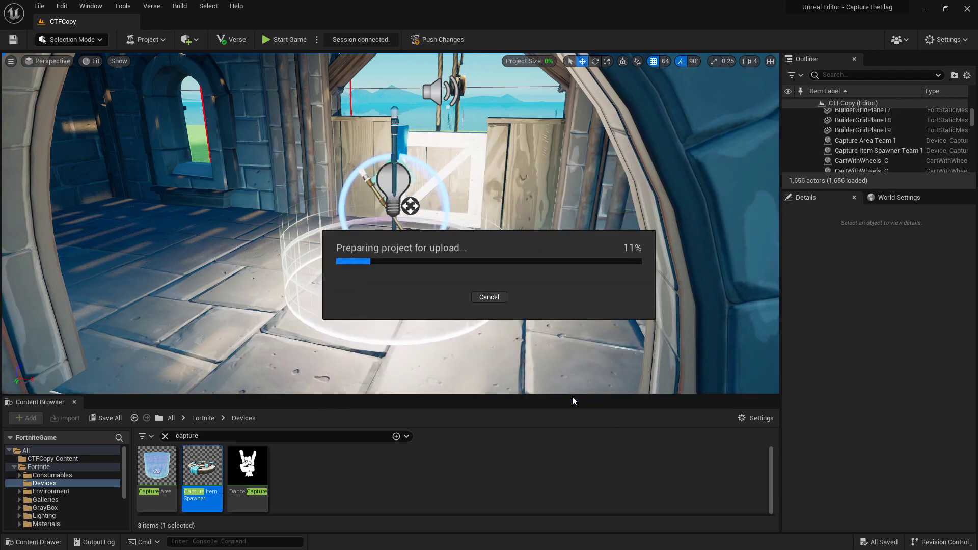
Step: Playtest by walking the character through the castle door and up the stairs to the flag in the capture area
key("e")
key("w")
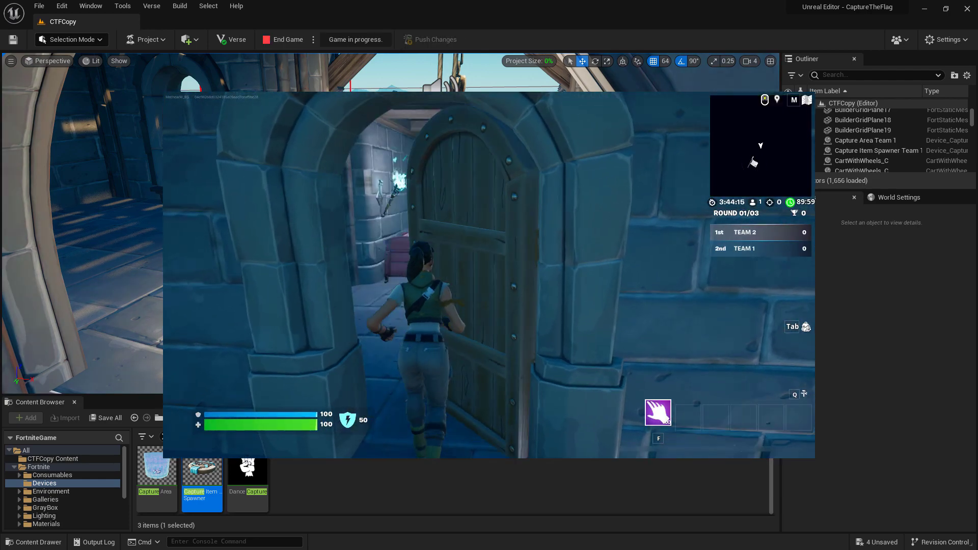
key("w")
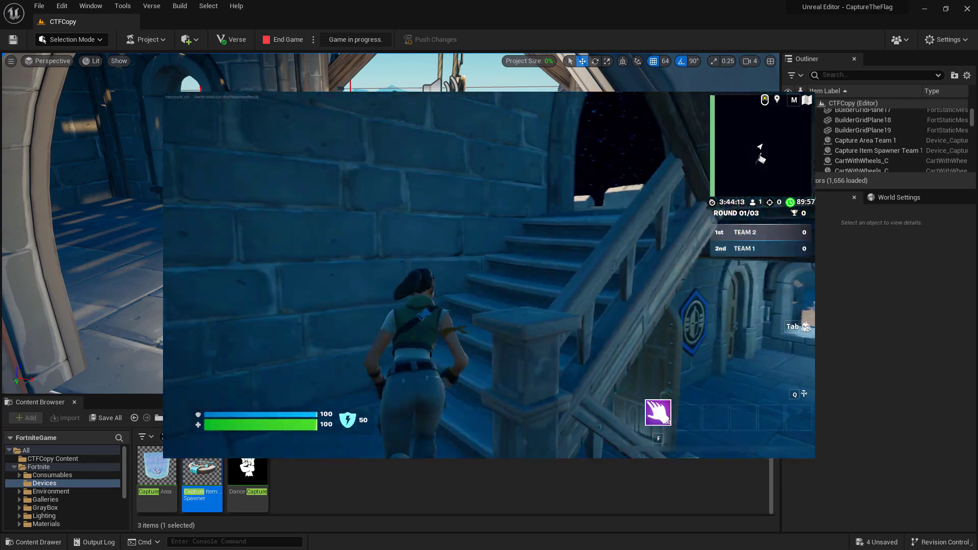
key("w")
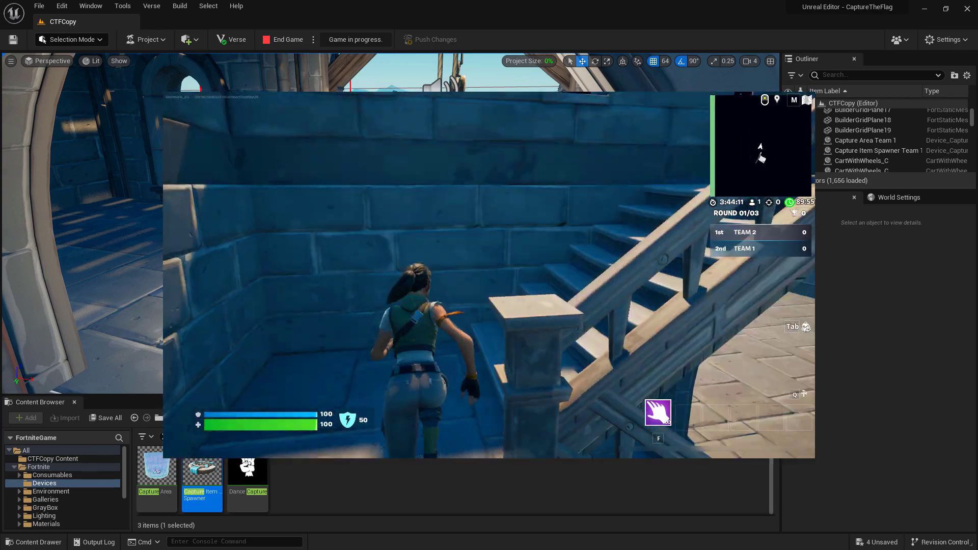
key("w")
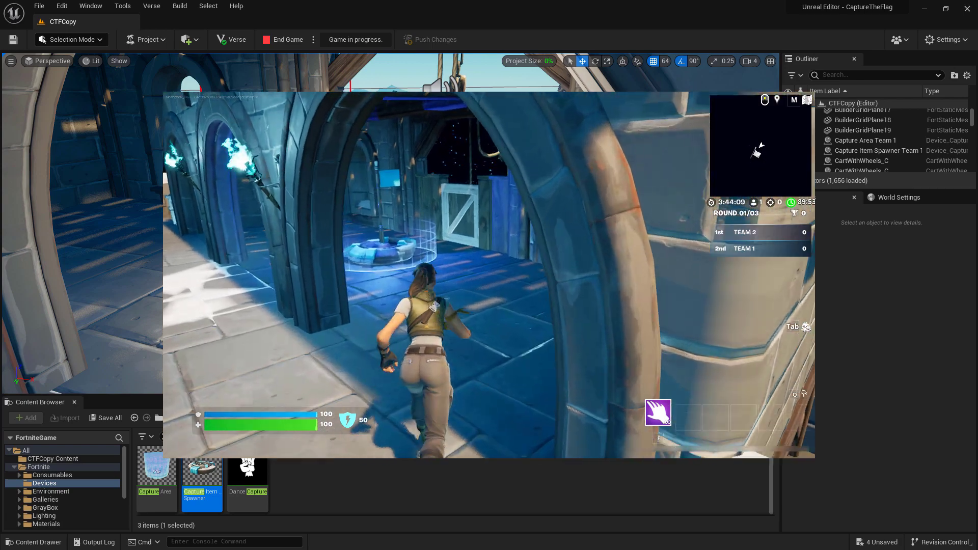
key("w")
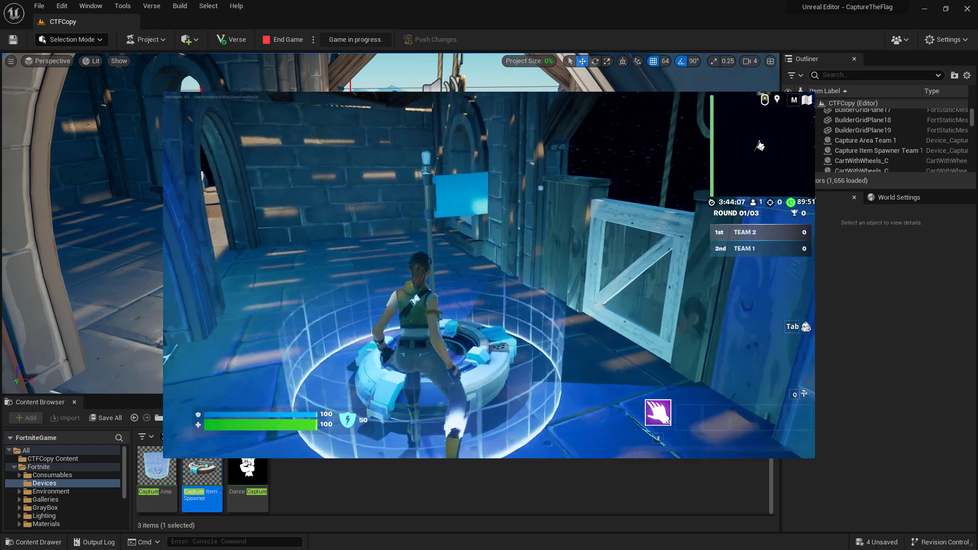
key("w")
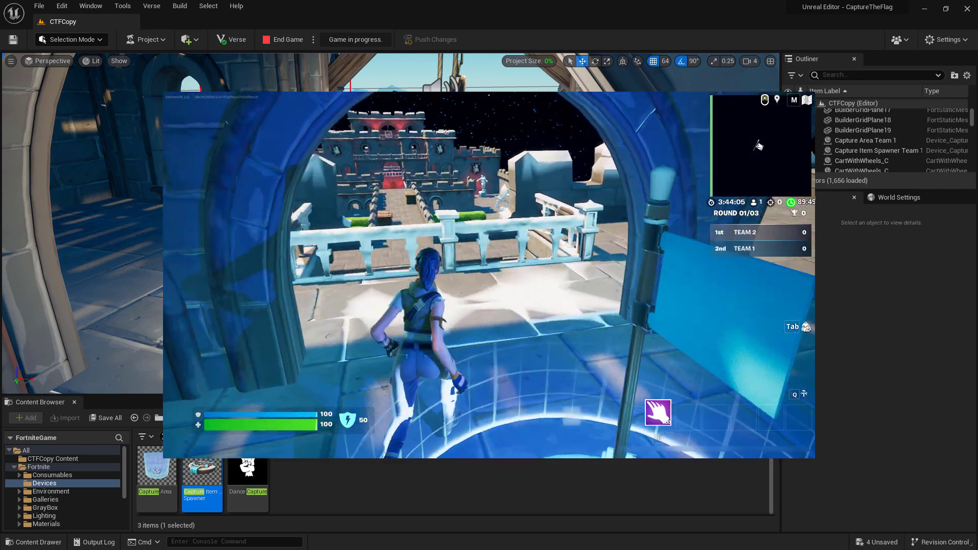
key("w")
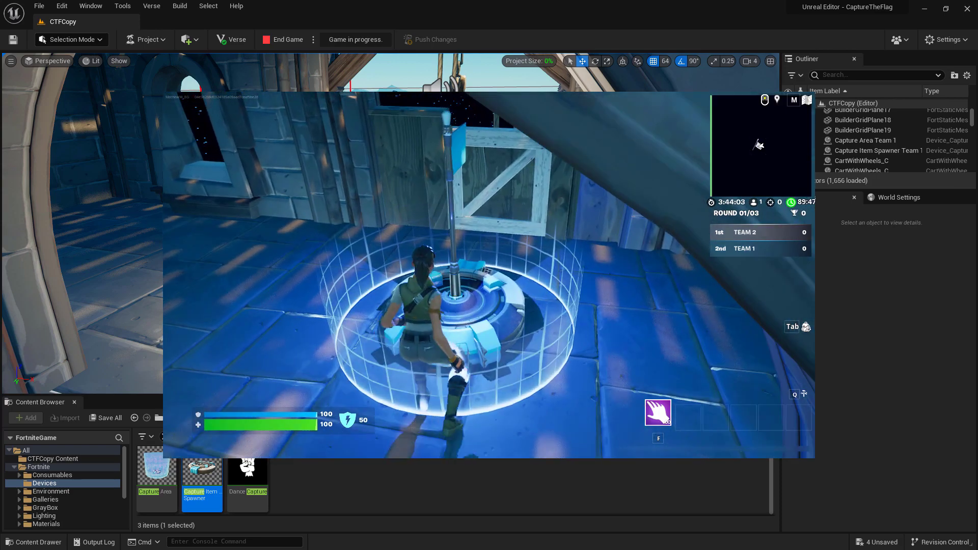
key("w")
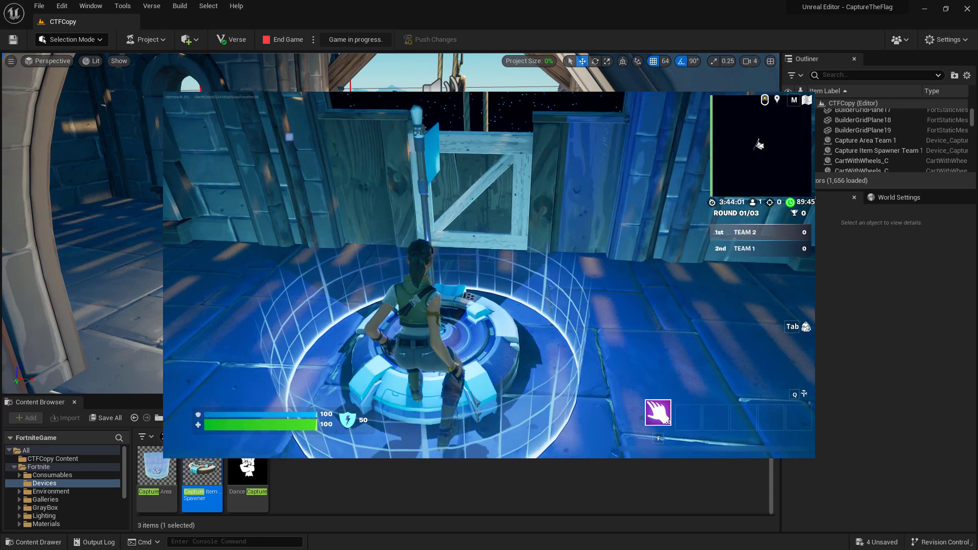
key("w")
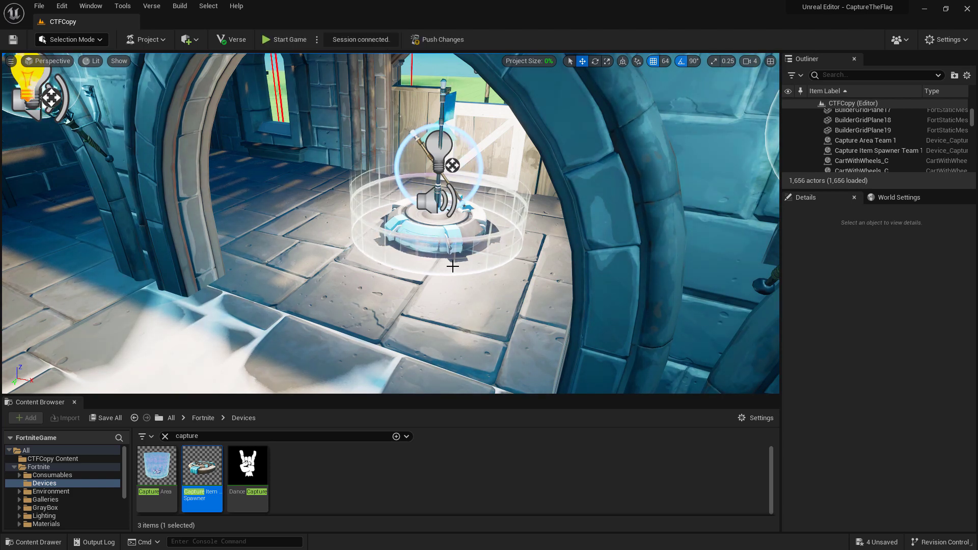
Step: Duplicate the Team 1 capture area and item spawner together and pull the copies out past the stone arch
left_click(866, 141)
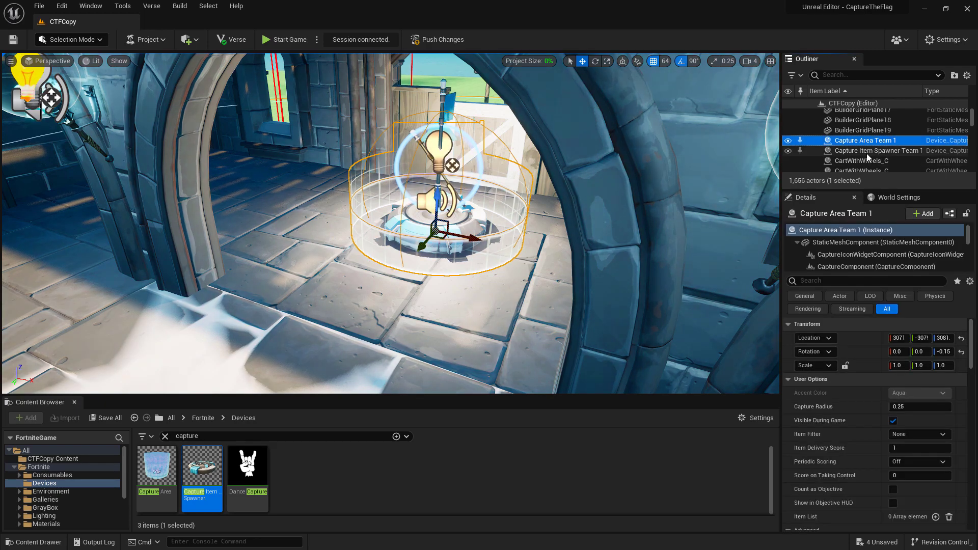
left_click(867, 153, "ctrl")
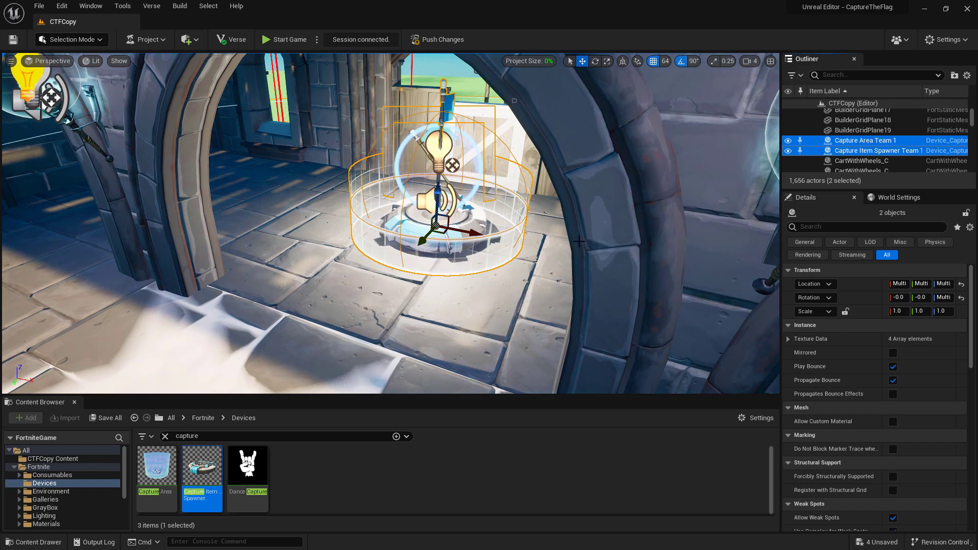
mouse_move(512, 247)
right_mouse_down()
mouse_move(459, 246)
mouse_move(512, 247)
right_mouse_up()
left_click_drag(511, 247, 171, 374, "alt")
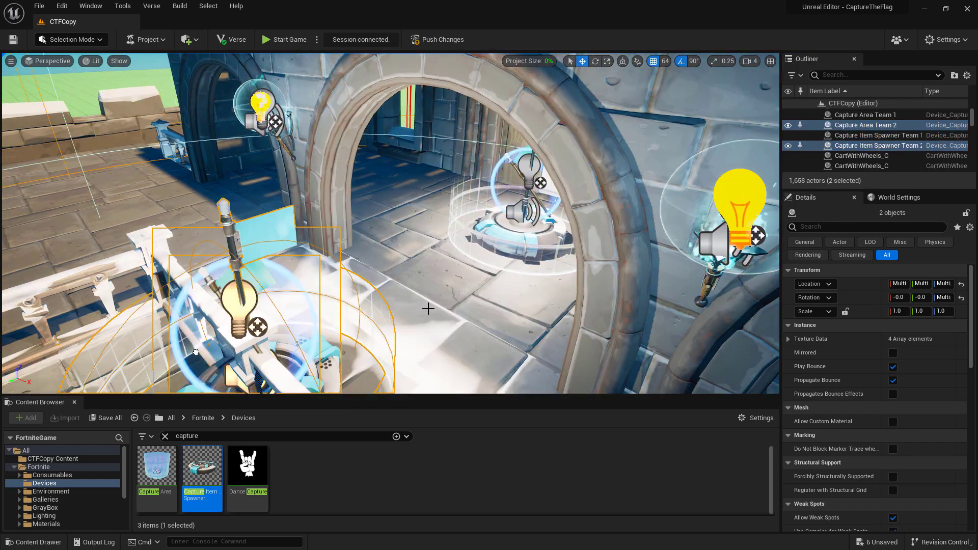
Step: Move the duplicated Team 2 capture area and item spawner across the castle into the opposite side's red-lit flag room
right_click_drag(457, 299, 357, 302)
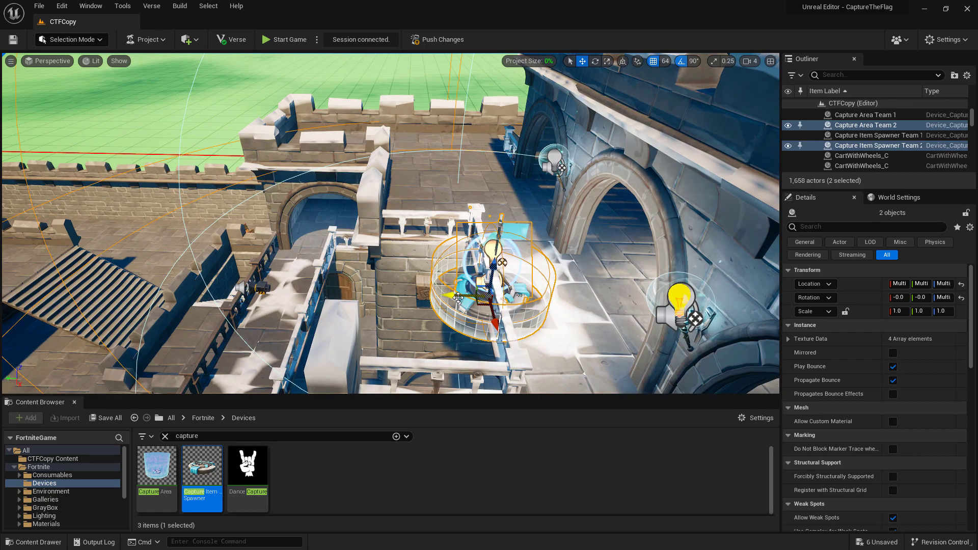
left_click_drag(457, 298, 158, 296, "shift")
left_click_drag(502, 263, 95, 263, "shift")
left_click_drag(449, 295, 359, 295, "shift")
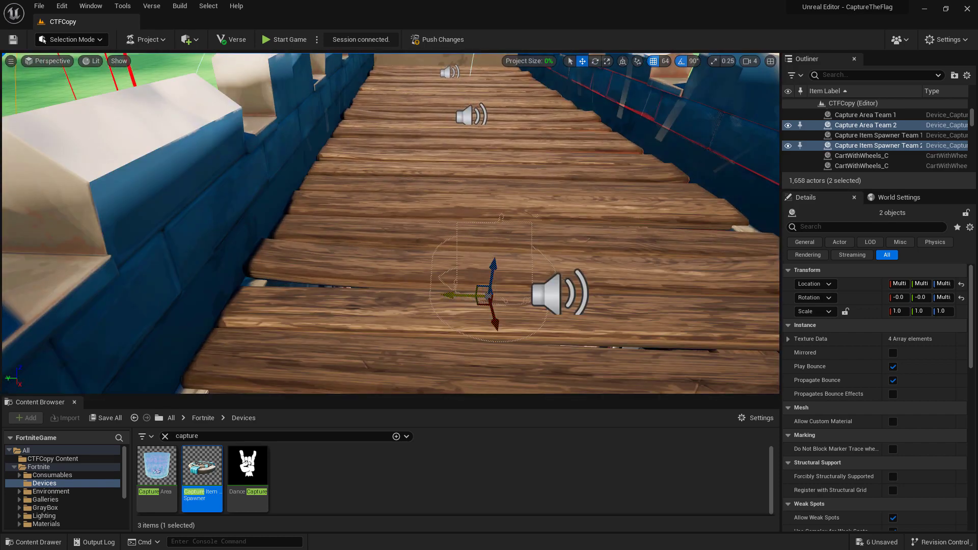
right_click_drag(539, 313, 377, 300)
right_click_drag(497, 247, 443, 224)
left_click_drag(612, 275, 480, 297, "alt")
right_click_drag(480, 297, 484, 290)
key("Escape")
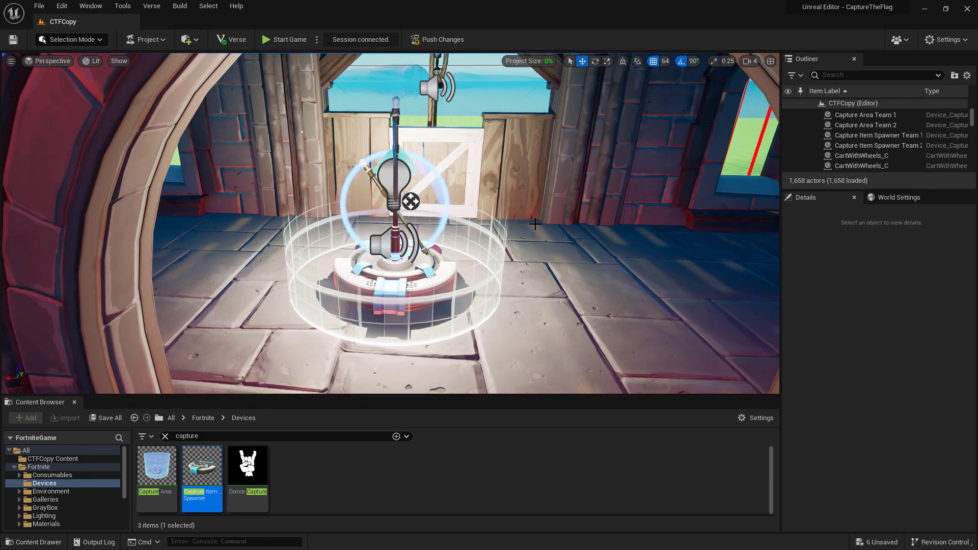
Step: Set the Team 2 capture item spawner's Friendly Team index to 2 and its Accent Color to Red Orange
left_click(397, 215)
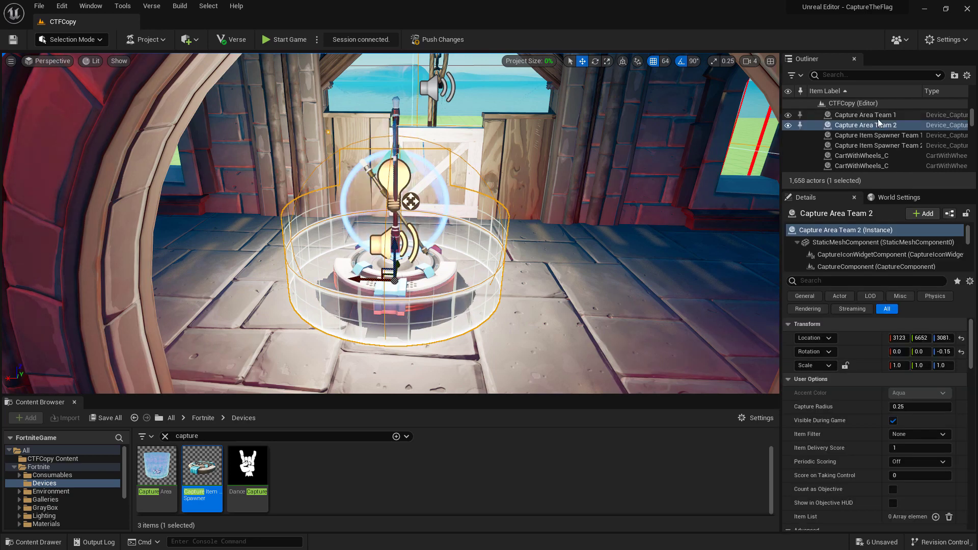
scroll(882, 139, "up", 2)
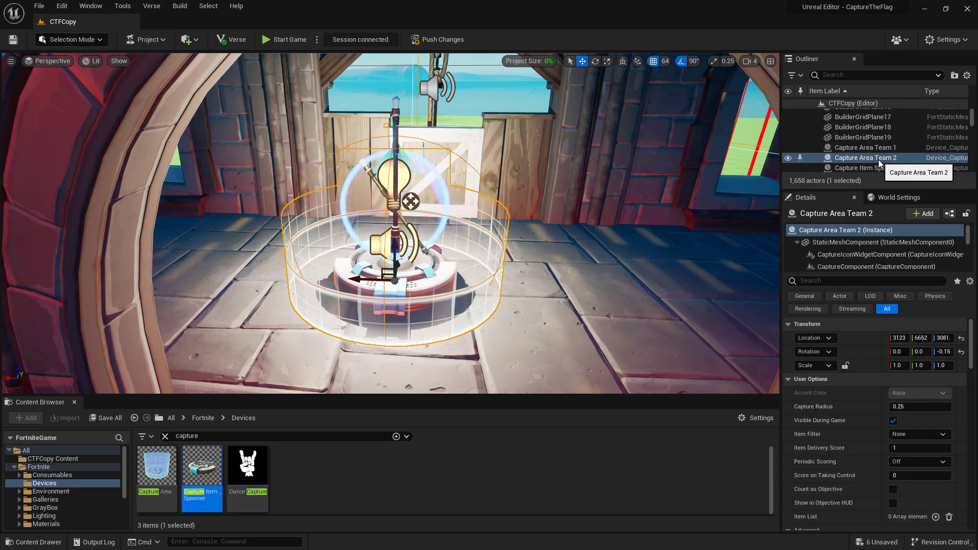
scroll(881, 166, "down", 1)
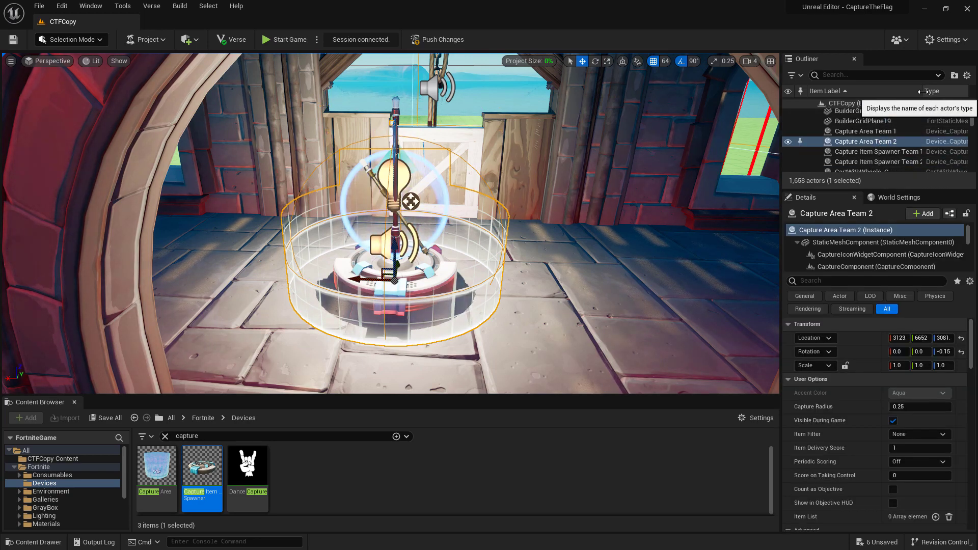
left_click_drag(922, 92, 929, 92)
left_click(878, 164)
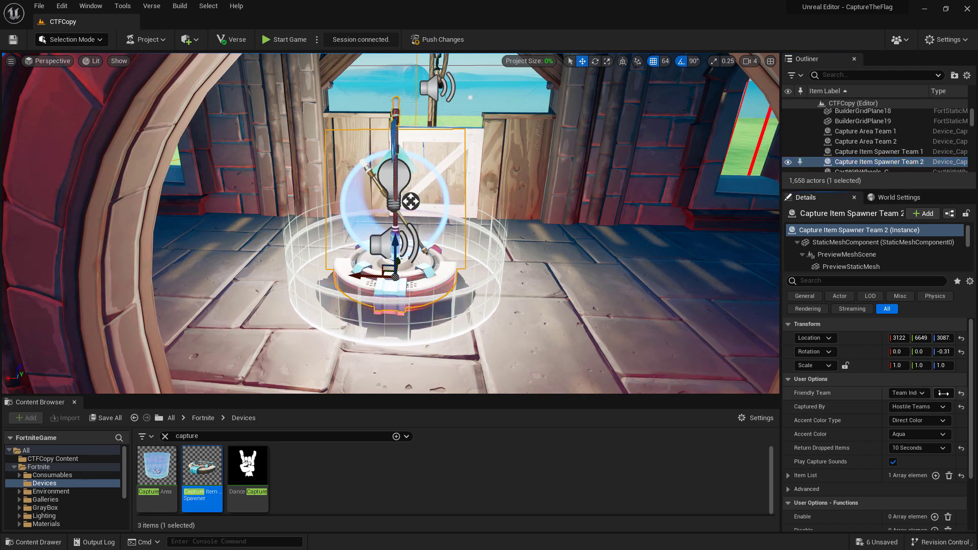
left_click(942, 393)
type("2")
key("Return")
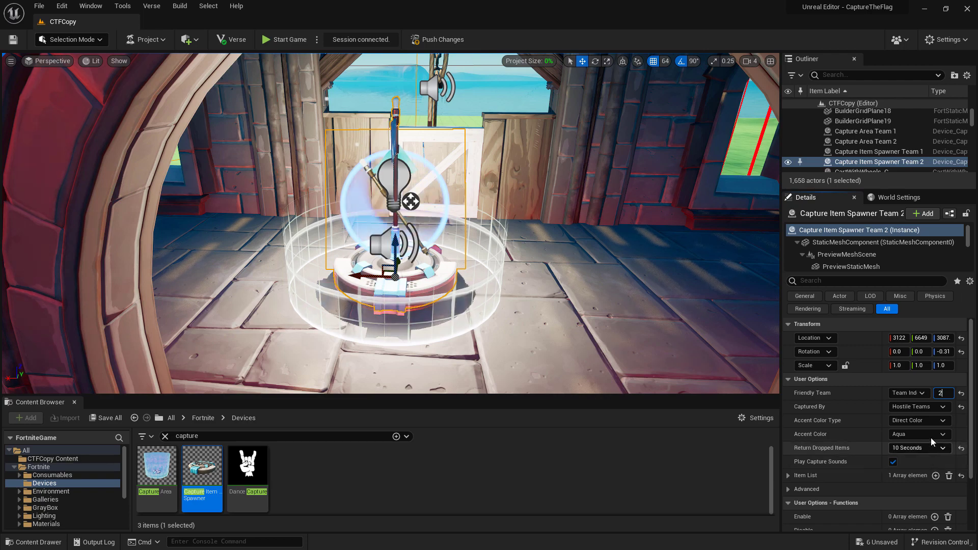
left_click(931, 439)
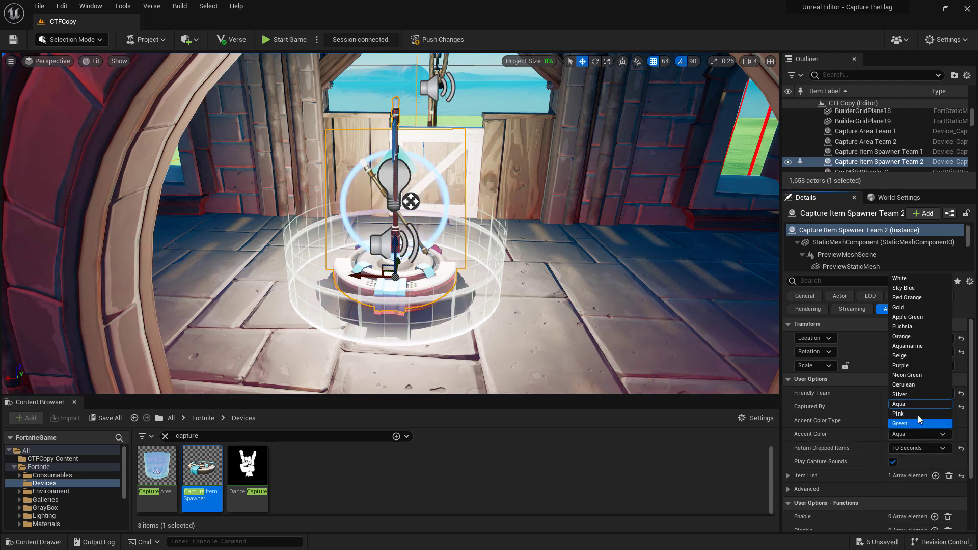
left_click(904, 299)
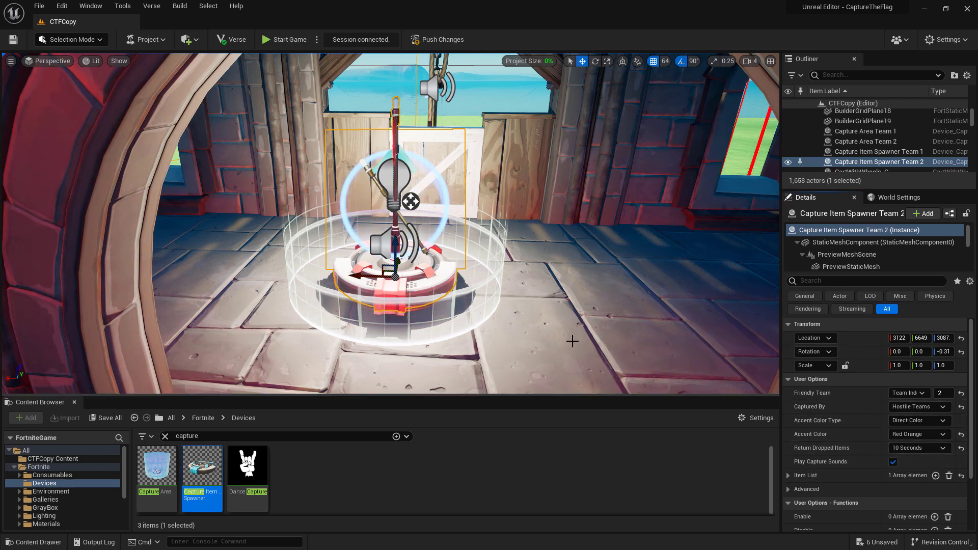
Step: Check the Team 2 capture area's Starting Team and other advanced options
left_click(871, 142)
scroll(943, 398, "down", 5)
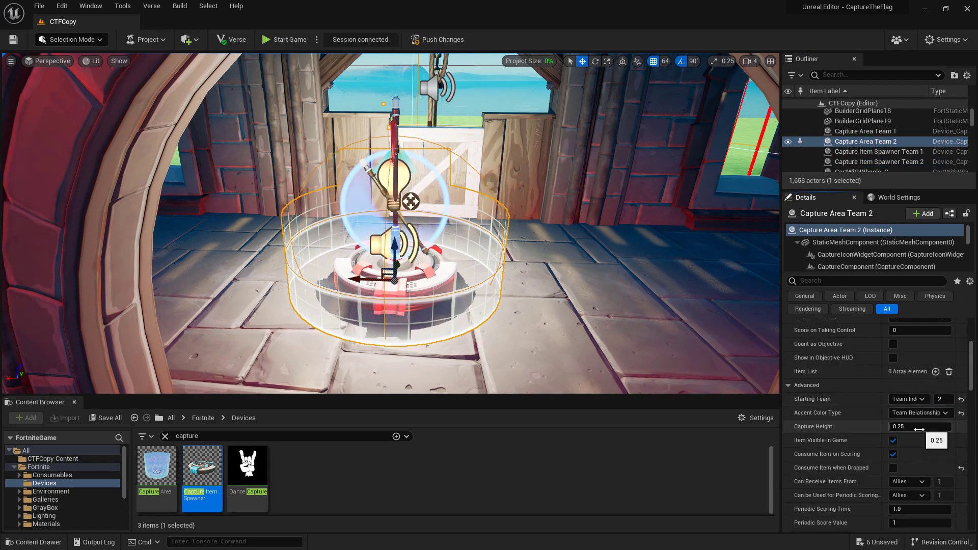
scroll(923, 460, "up", 5)
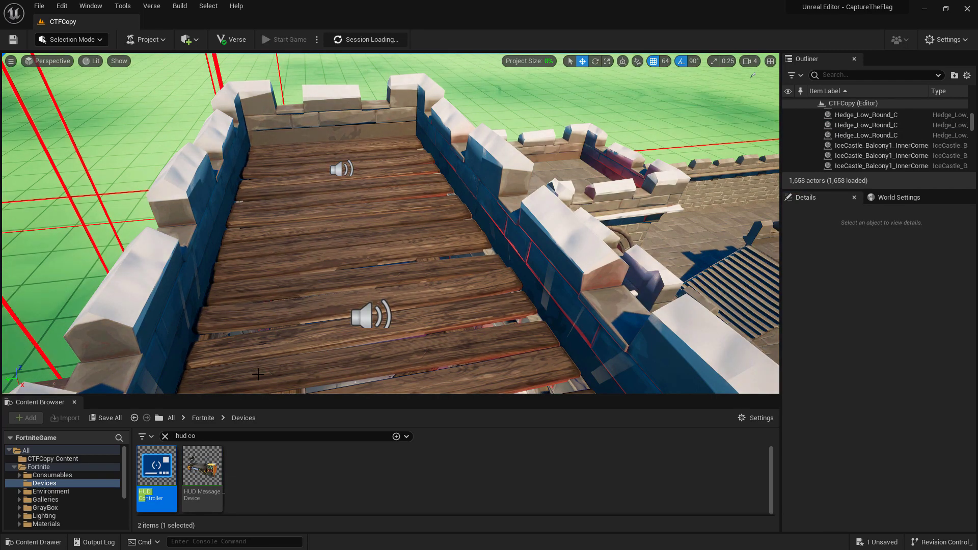
Step: Place a HUD Controller device on the wooden plank roof of the castle tower
left_click_drag(156, 466, 324, 270)
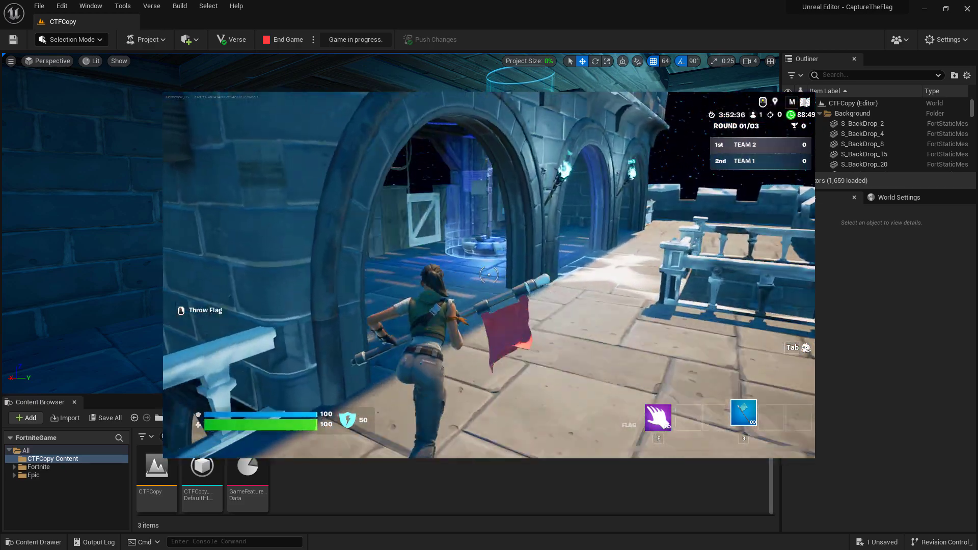
Step: Playtest by running with the captured flag through the castle toward the capture area
key("w")
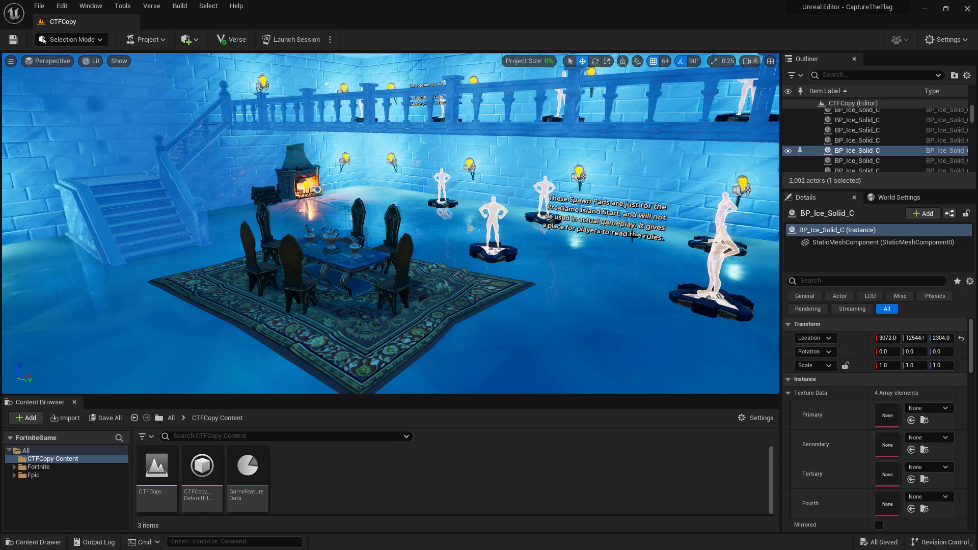
Step: Examine the template's pre-game room, its labelled device display area and the full castle layout
right_click_drag(550, 285, 453, 310)
key("e")
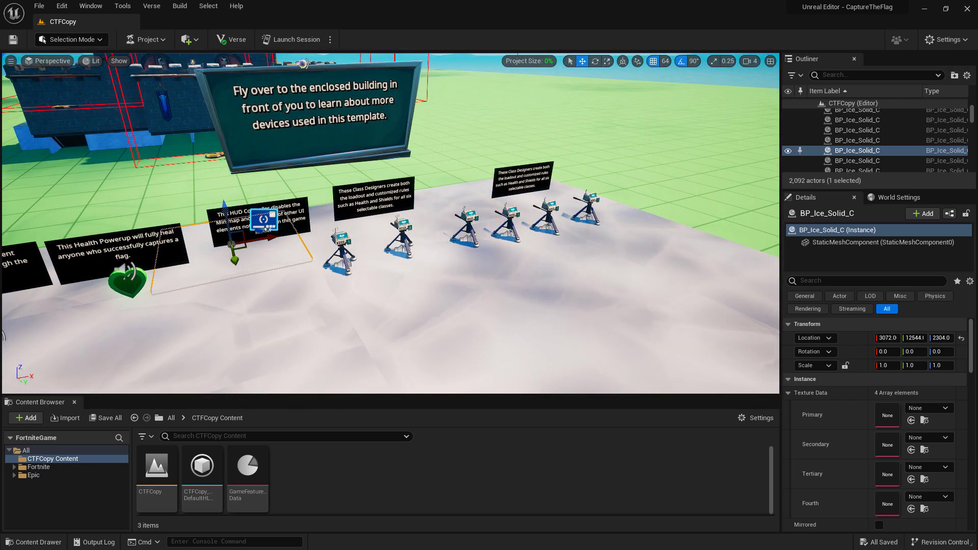
right_click_drag(561, 293, 540, 292)
key("w")
key("w")
key("e")
key("e")
key("a")
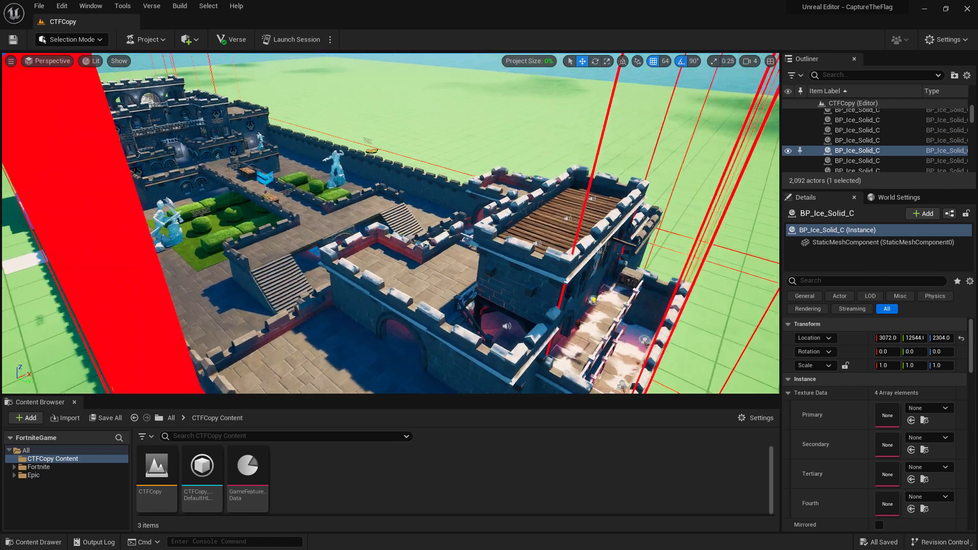
right_click_drag(548, 257, 546, 257)
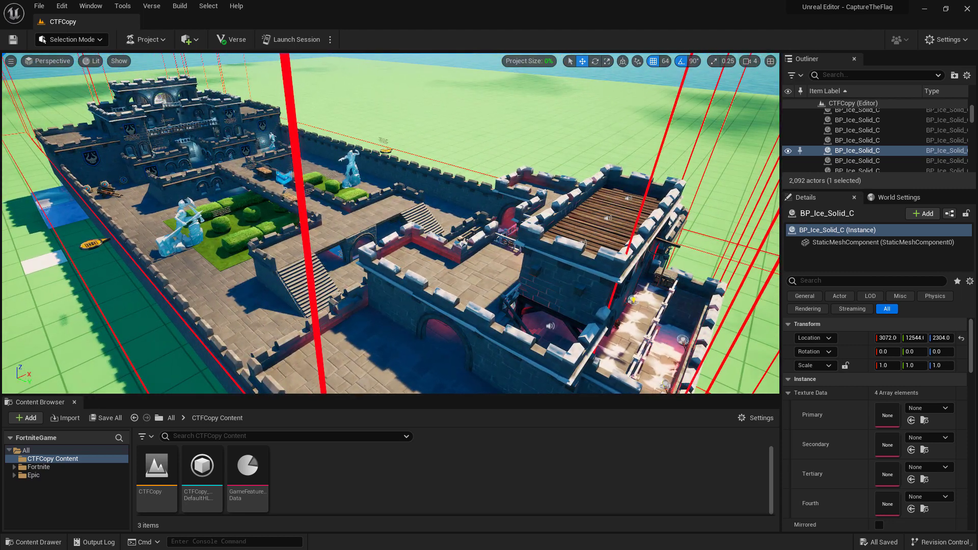